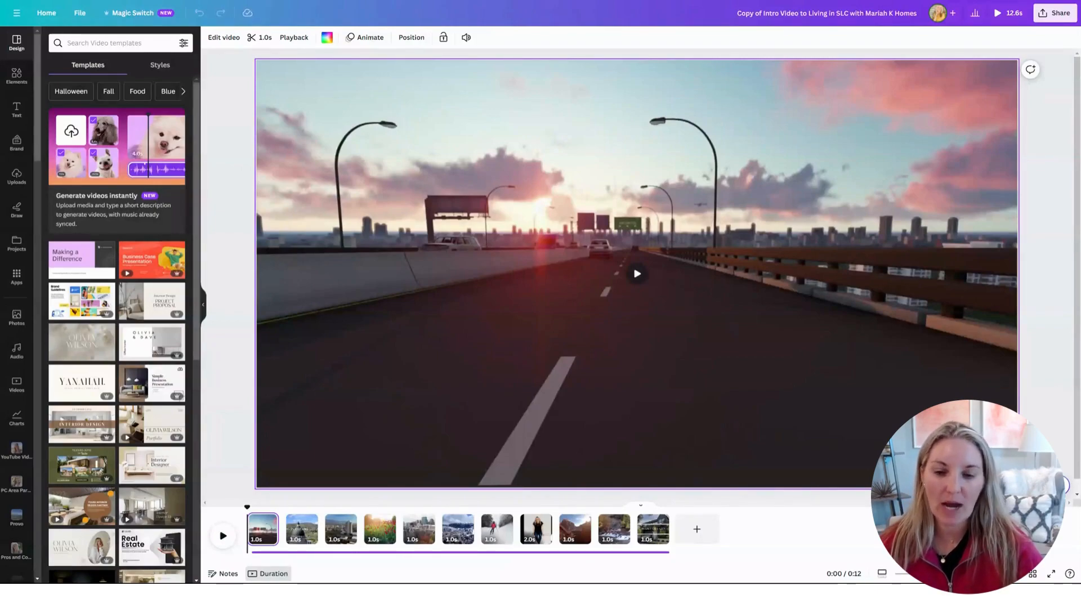
# Preview the 12.6-second, 11-clip Salt Lake City intro template from its first frame.
pyautogui.click(222, 538)
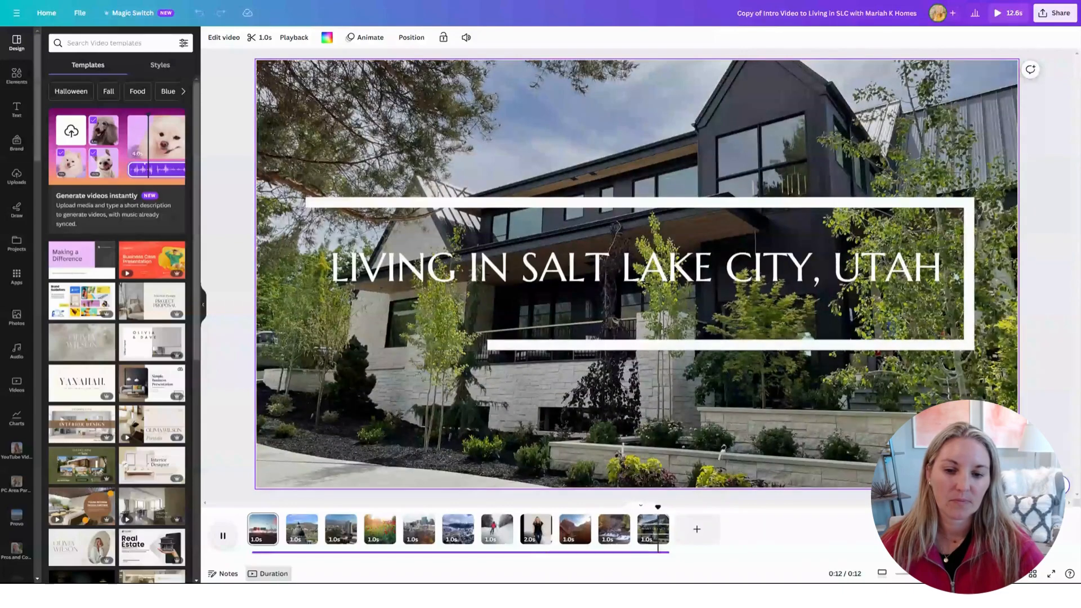
pyautogui.click(223, 536)
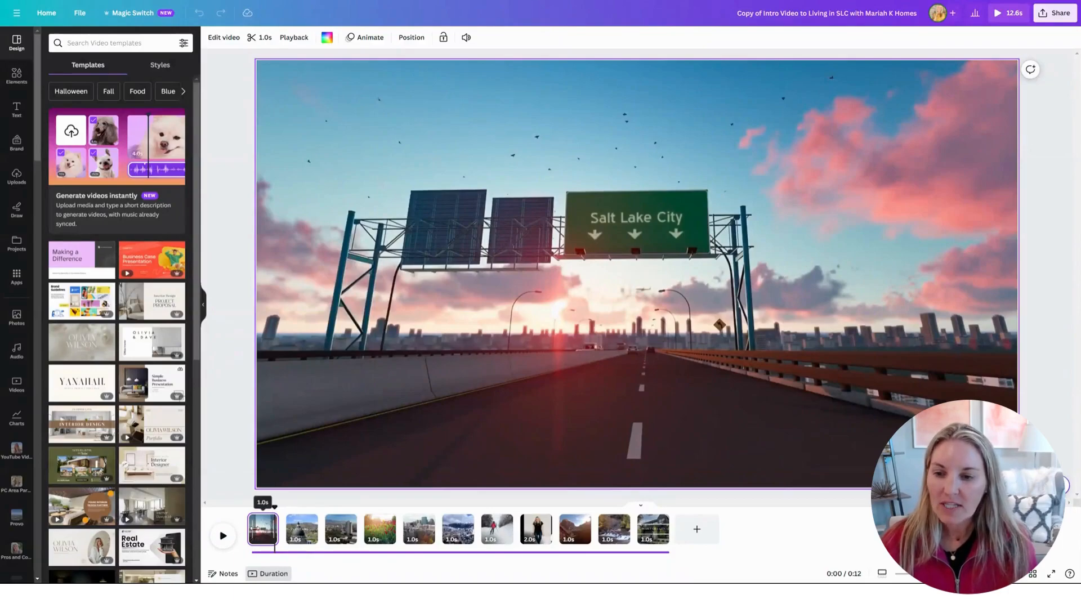
# Search the stock video library for 'salt lake city' and browse the resulting clips.
pyautogui.click(17, 384)
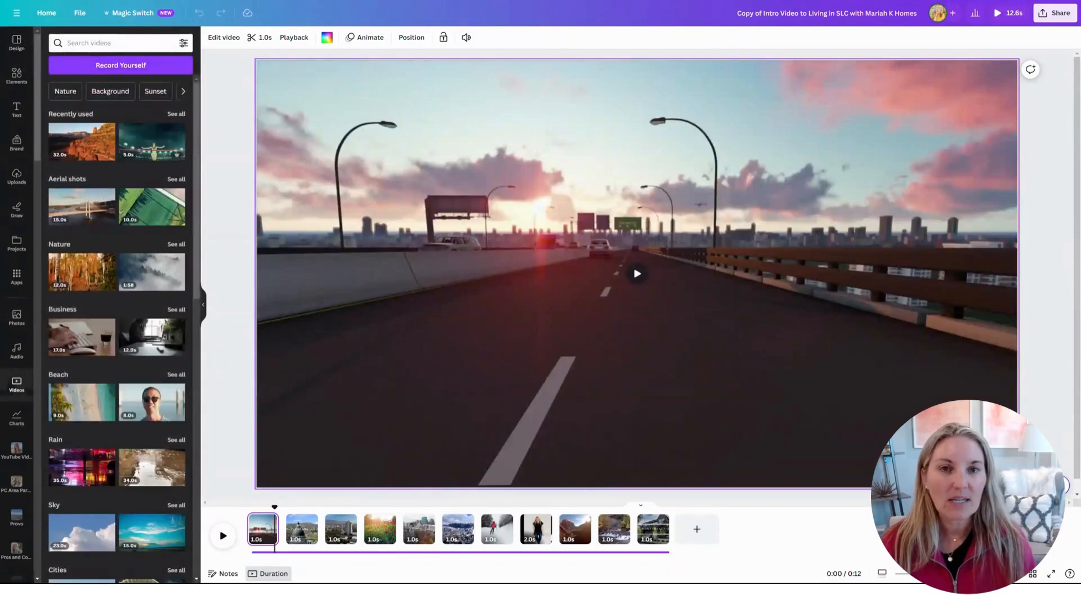
pyautogui.click(107, 43)
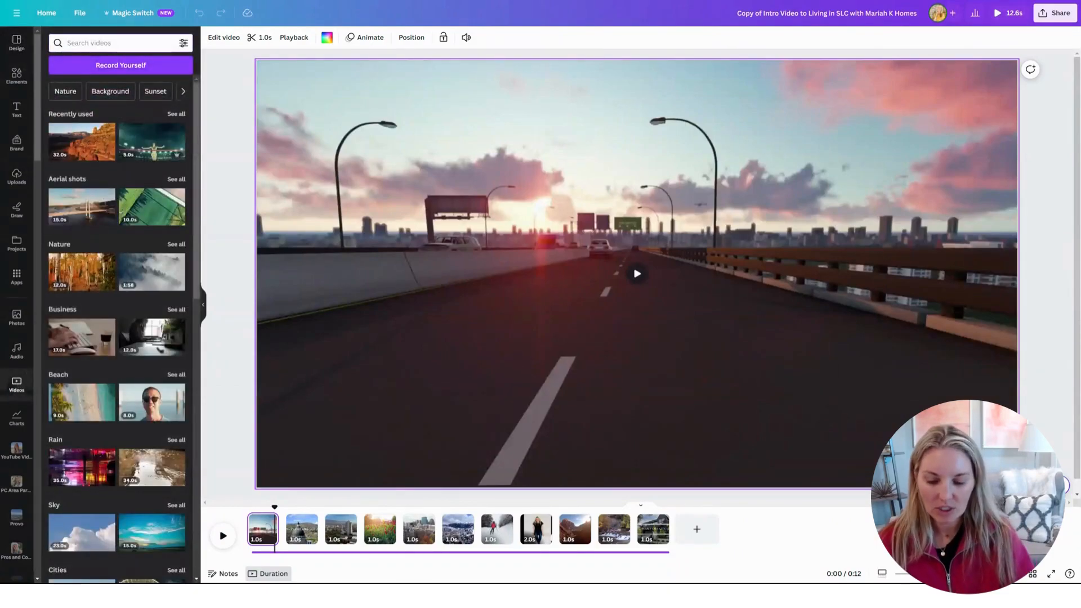
pyautogui.write('s')
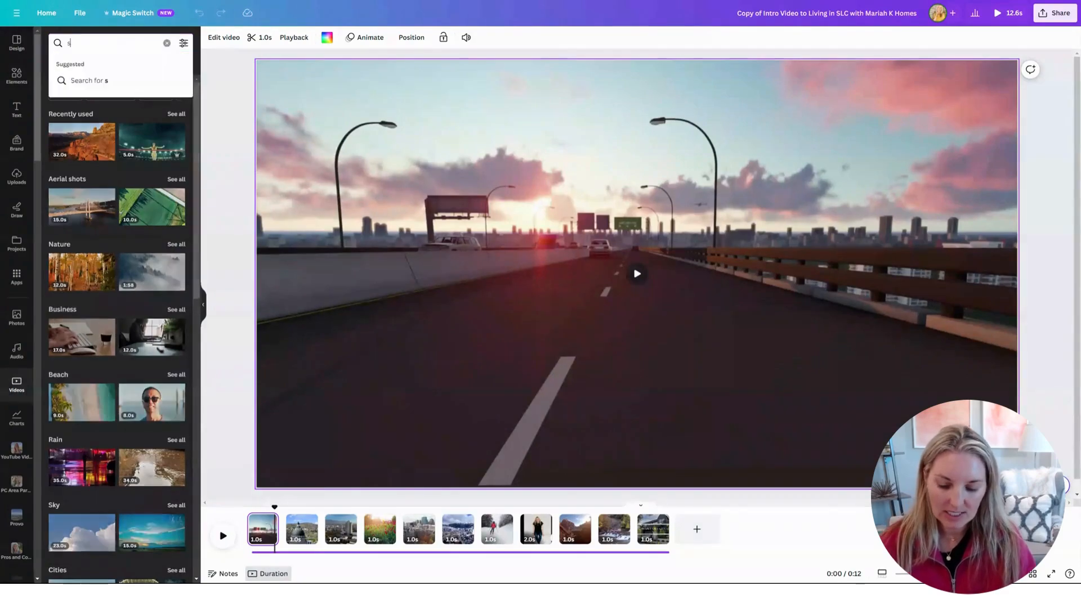
pyautogui.write('alt lake city')
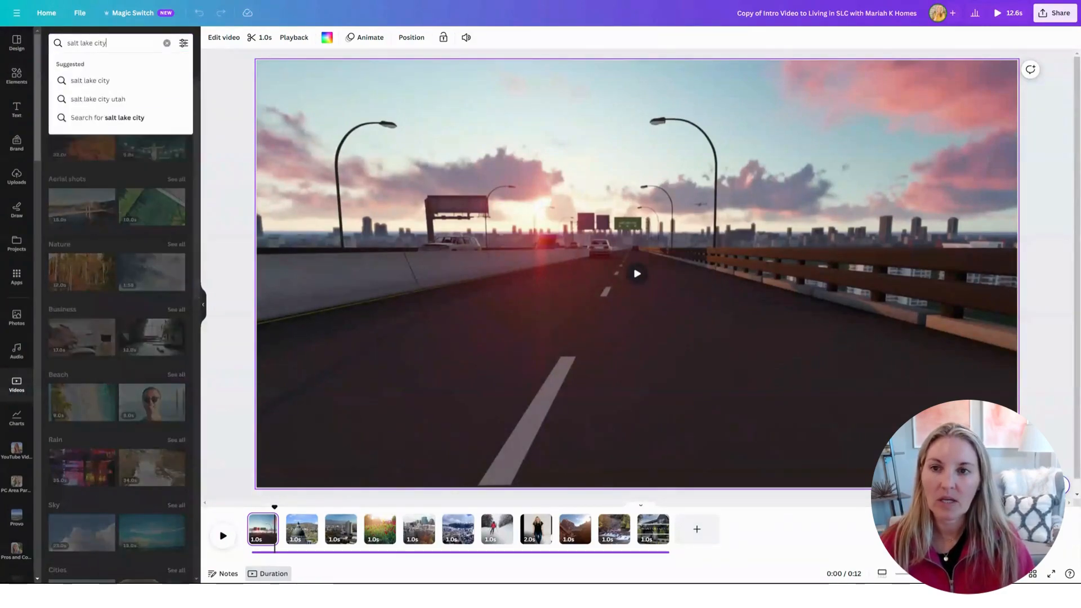
pyautogui.press('Return')
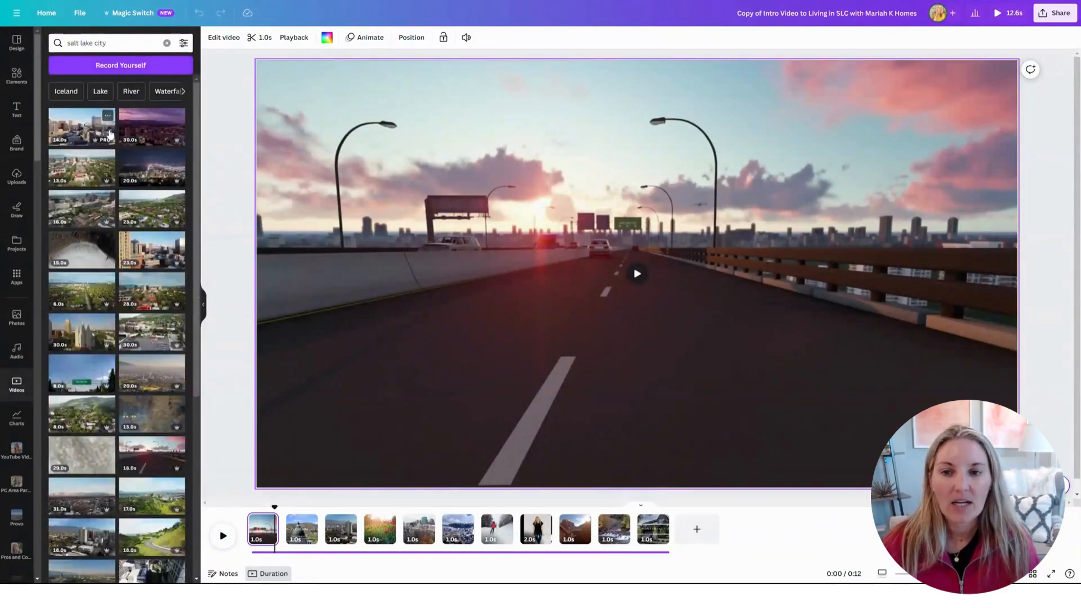
pyautogui.scroll(-5, 127, 431)
pyautogui.scroll(-5, 123, 217)
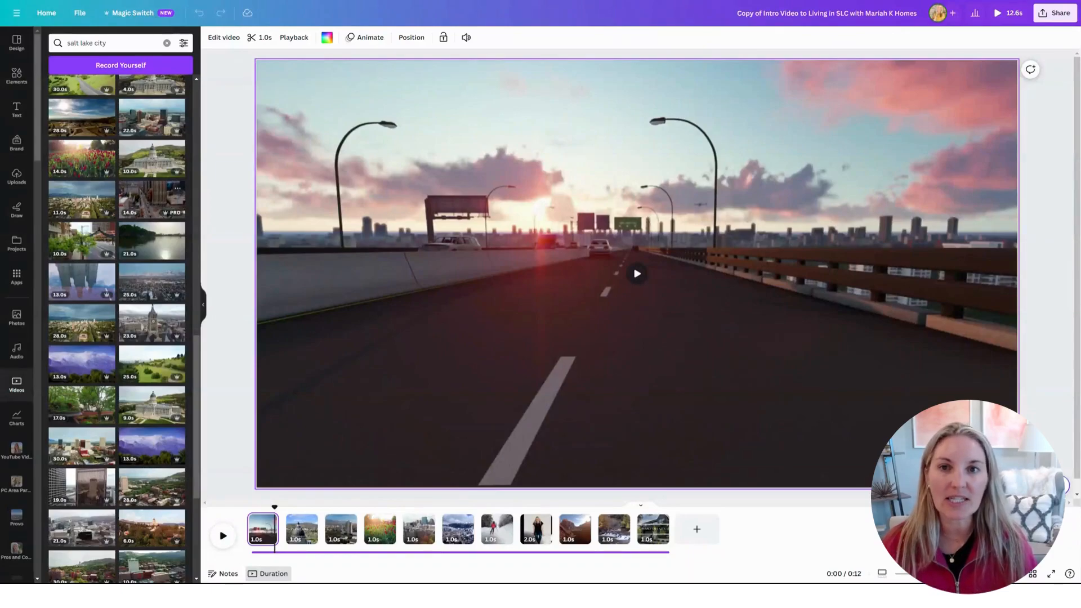
# Replace the video search with 'san diego' to find San Diego footage.
pyautogui.tripleClick(90, 43)
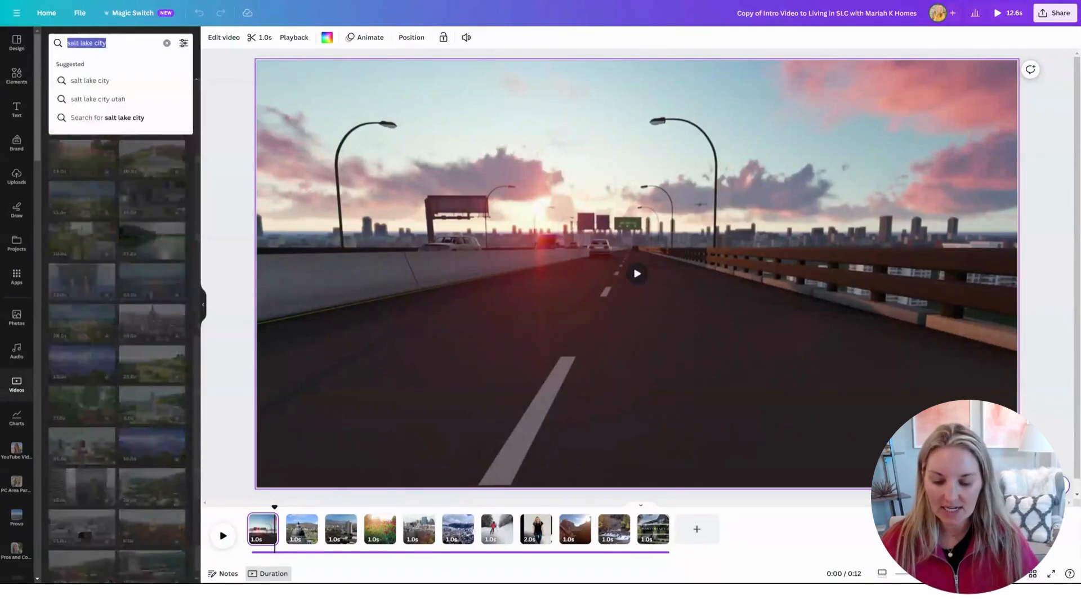
pyautogui.write('san diego')
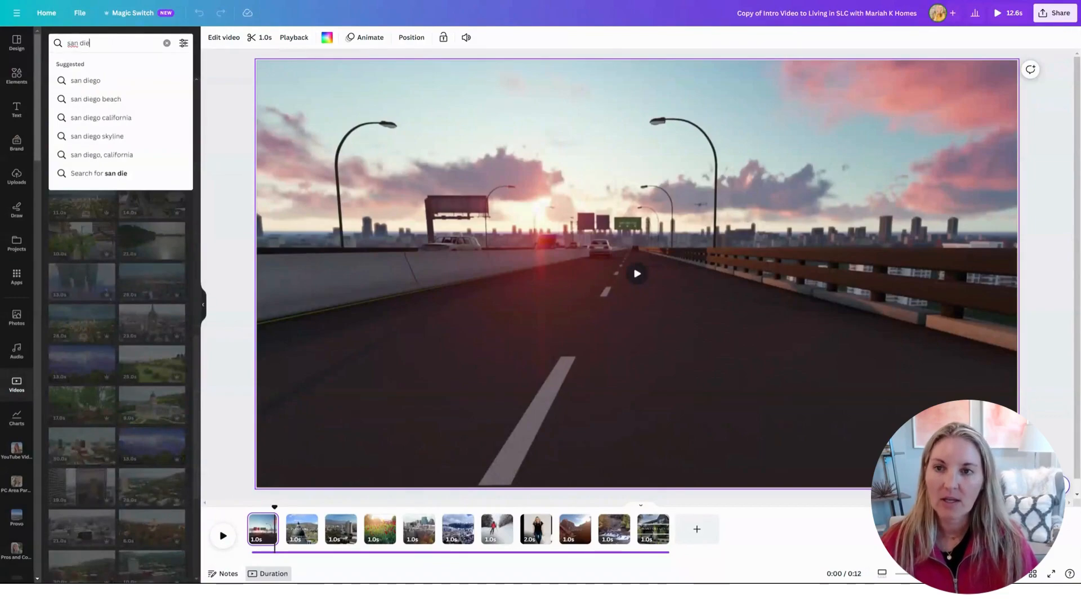
pyautogui.press('Return')
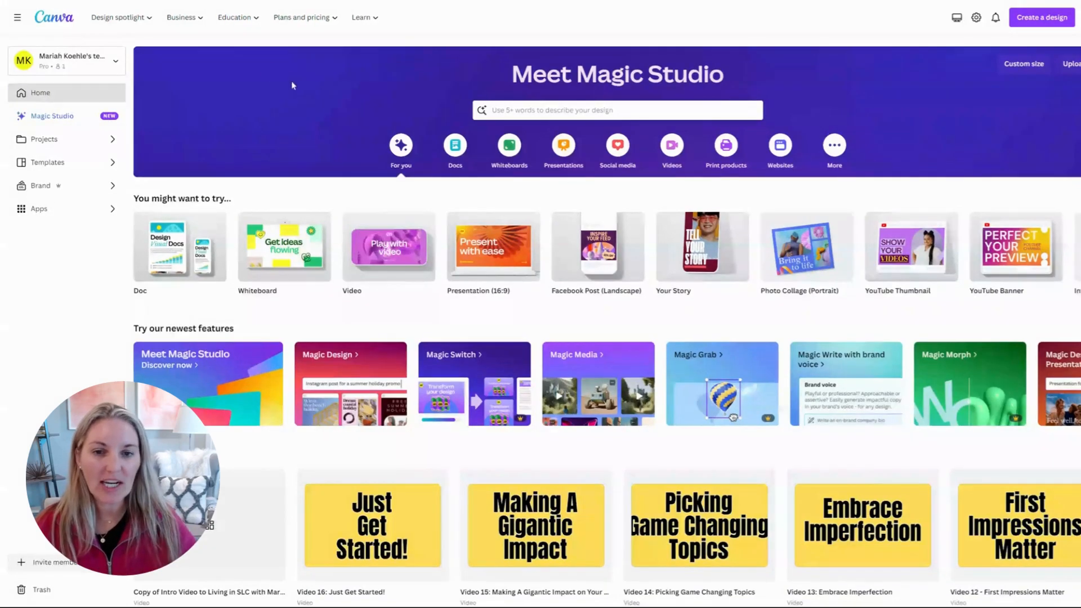
# Go back to the Canva home dashboard, where the copied intro video shows in recent designs.
pyautogui.moveTo(389, 258)
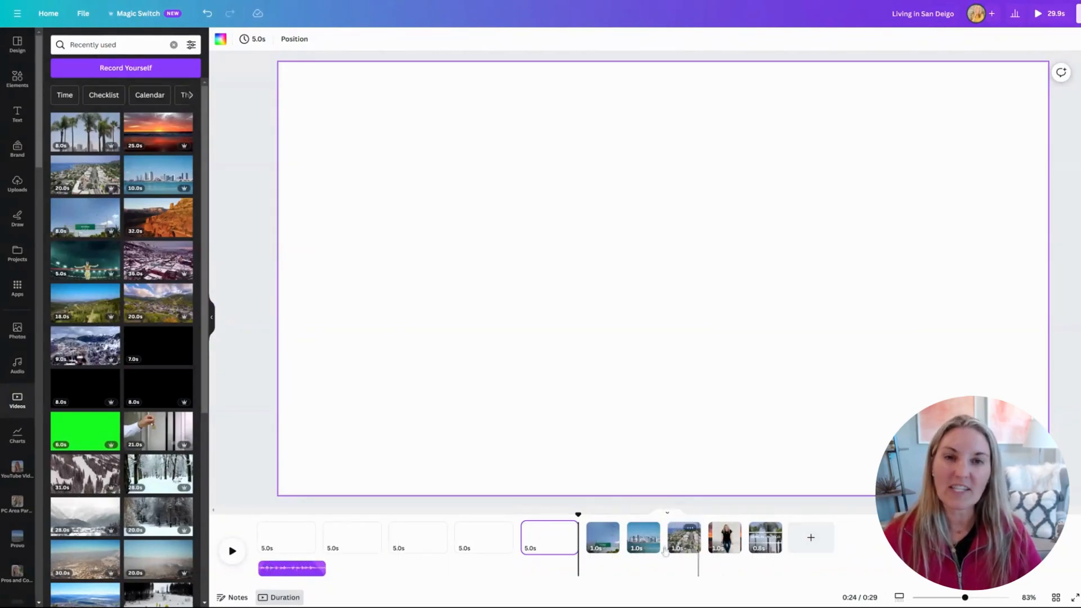
# Append blank 5-second pages to the video's end, reaching 49.9 seconds, and return to page 1.
pyautogui.moveTo(650, 552)
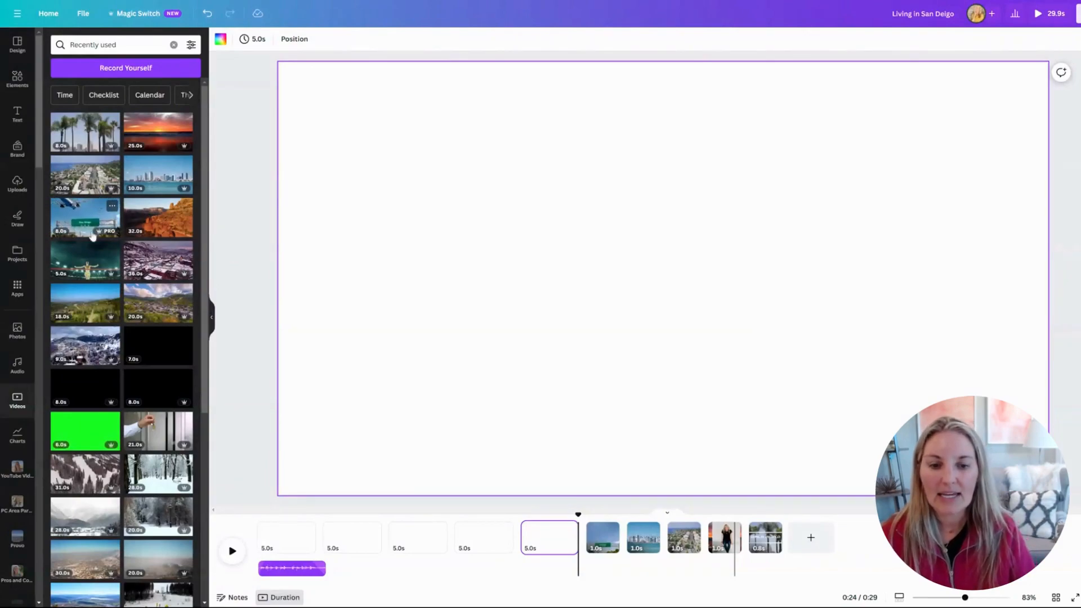
pyautogui.click(267, 542)
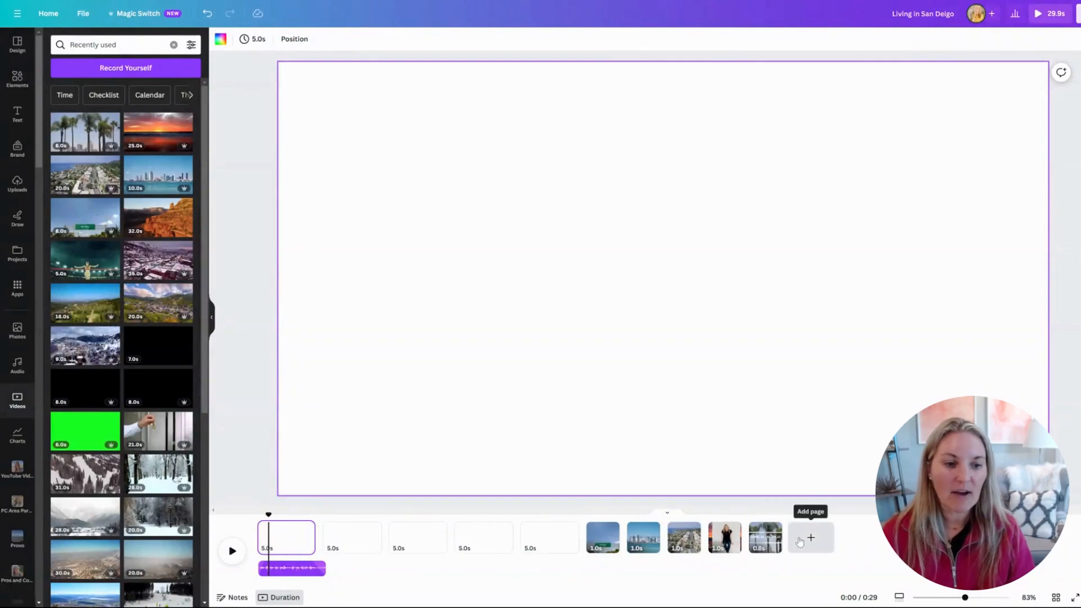
pyautogui.click(799, 539)
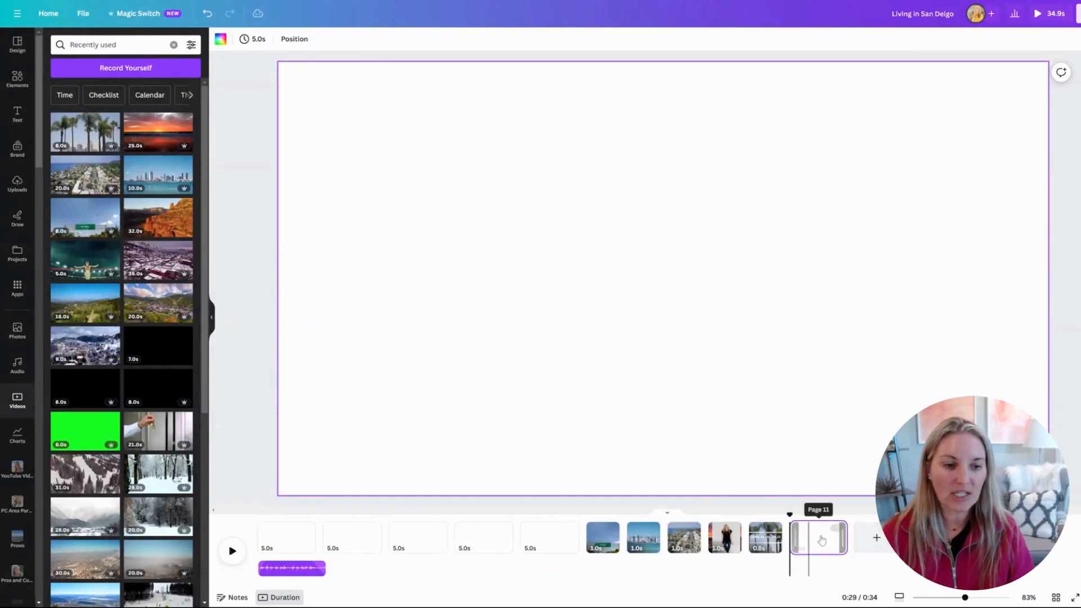
pyautogui.click(870, 539)
pyautogui.click(1006, 539)
pyautogui.moveTo(455, 552); pyautogui.dragTo(269, 545)
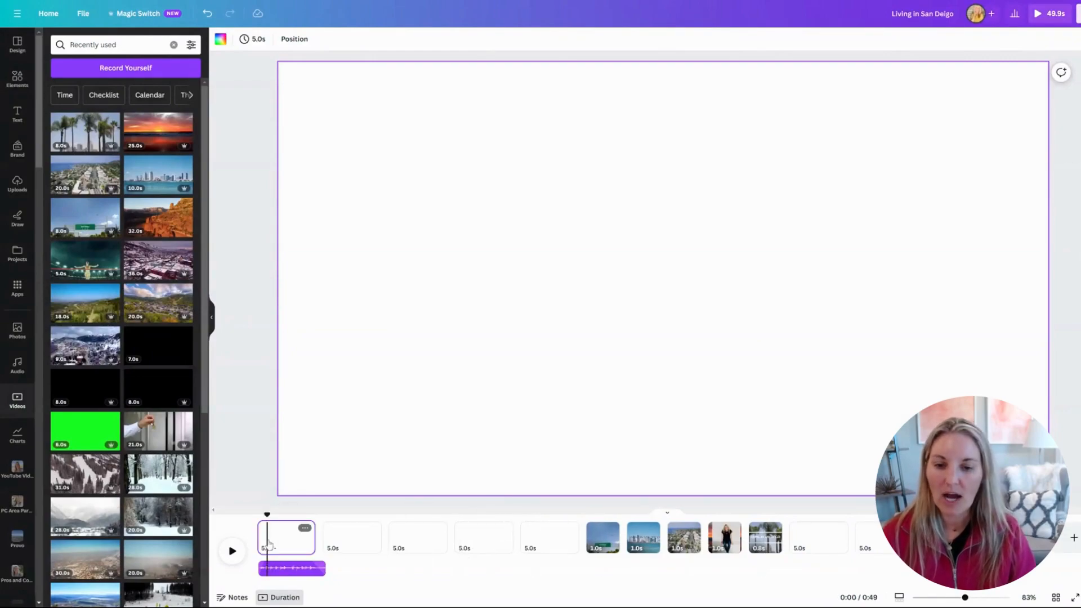
# Fill the first pages with the San Diego freeway sign, downtown skyline and aerial coastline clips.
pyautogui.click(84, 221)
pyautogui.click(387, 537)
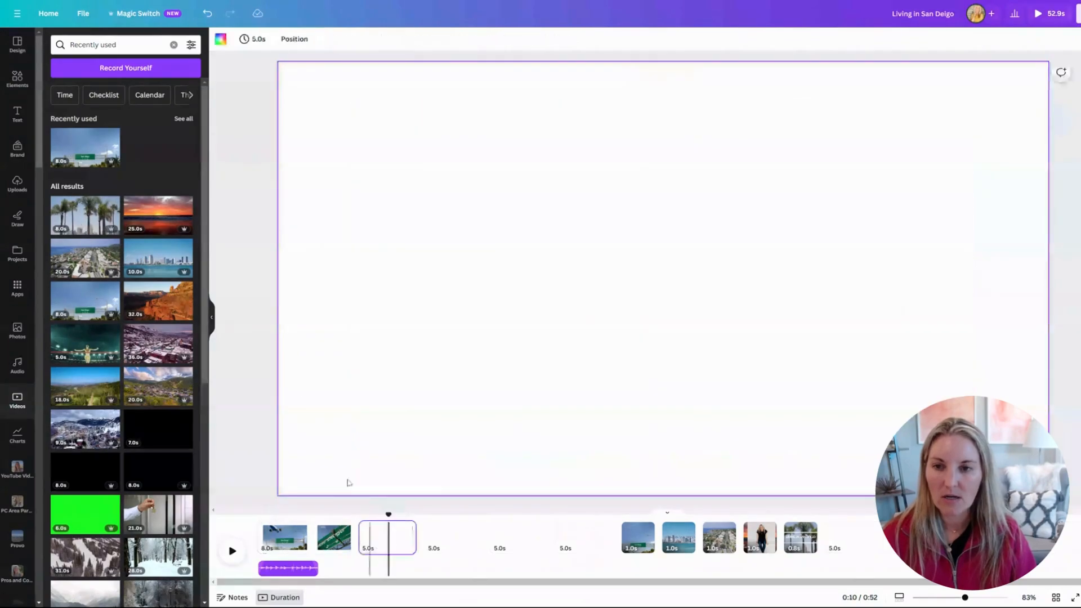
pyautogui.click(160, 260)
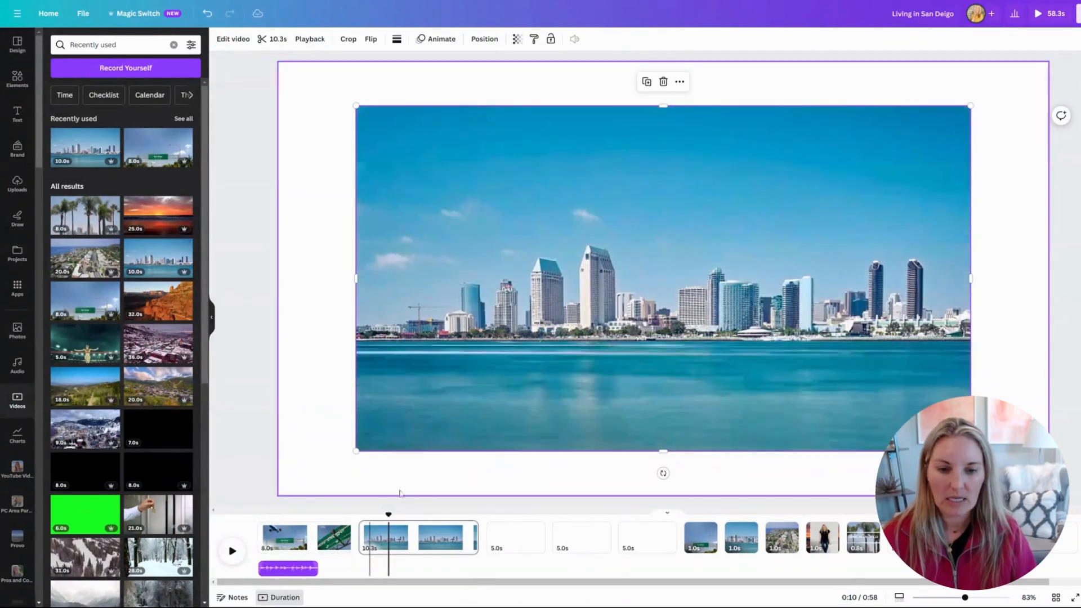
pyautogui.click(515, 538)
pyautogui.click(85, 263)
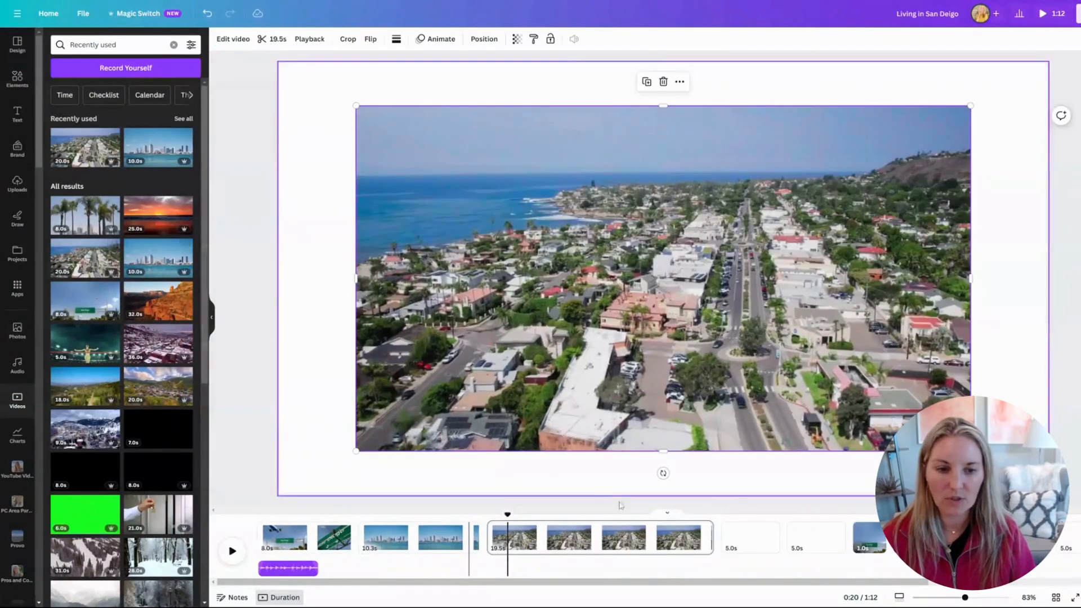
# Add a muted ocean sunset clip and a palm-tree clip to the remaining blank pages.
pyautogui.click(750, 538)
pyautogui.click(165, 221)
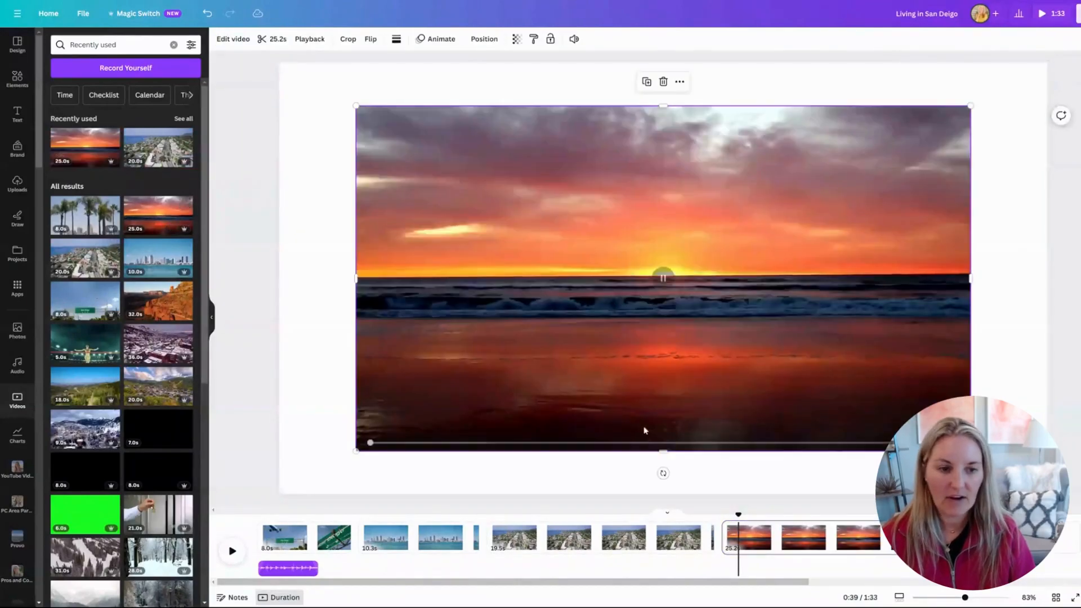
pyautogui.click(573, 39)
pyautogui.click(566, 68)
pyautogui.click(1042, 537)
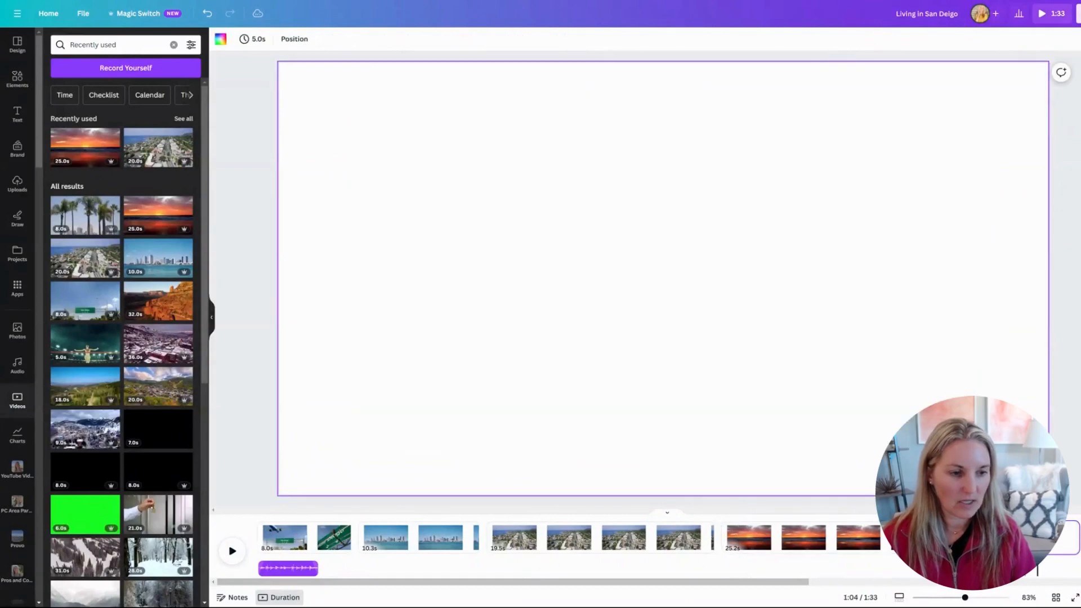
pyautogui.click(77, 224)
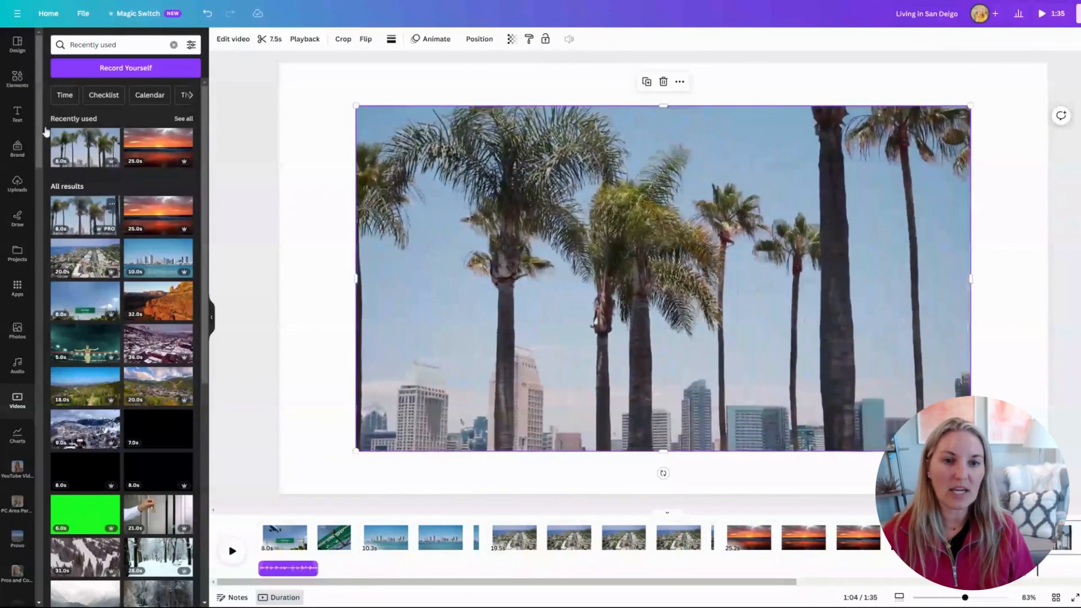
# Set the palm-tree, sunset and aerial city videos as their page backgrounds.
pyautogui.rightClick(429, 135)
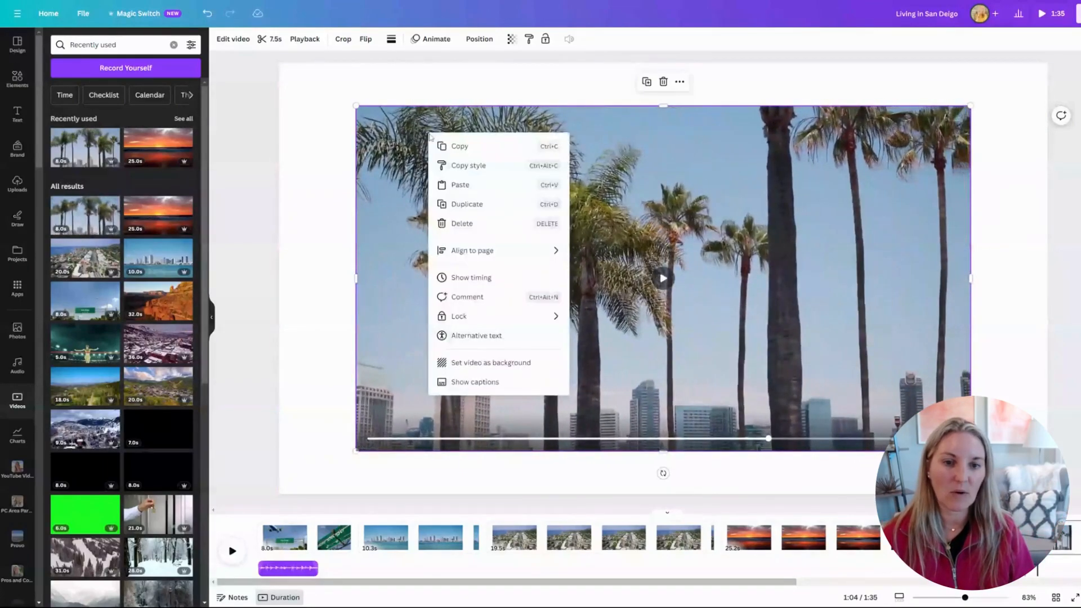
pyautogui.click(472, 367)
pyautogui.click(792, 537)
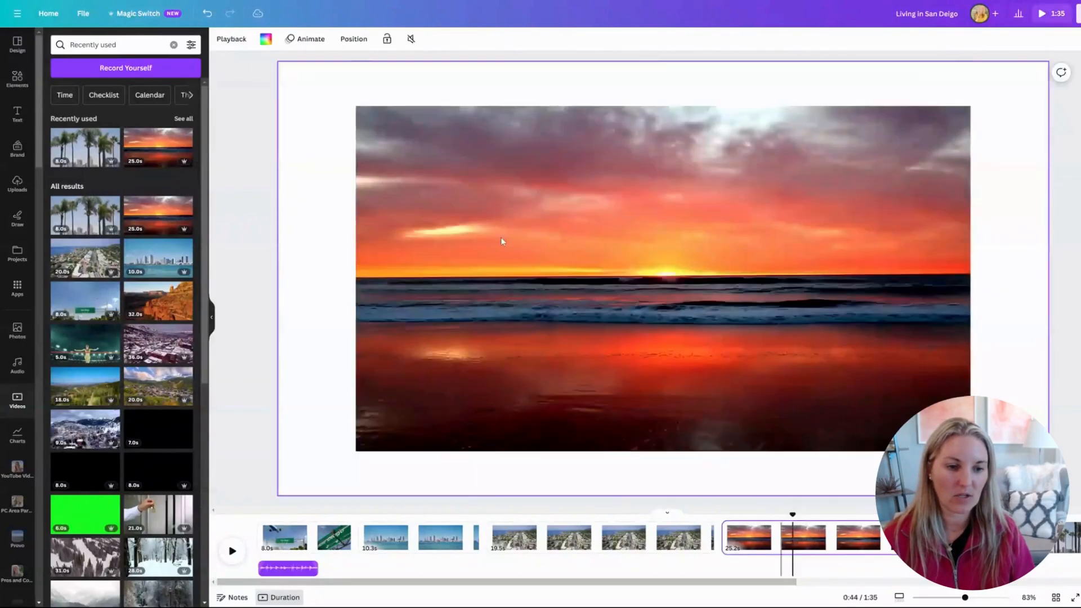
pyautogui.rightClick(452, 188)
pyautogui.click(511, 415)
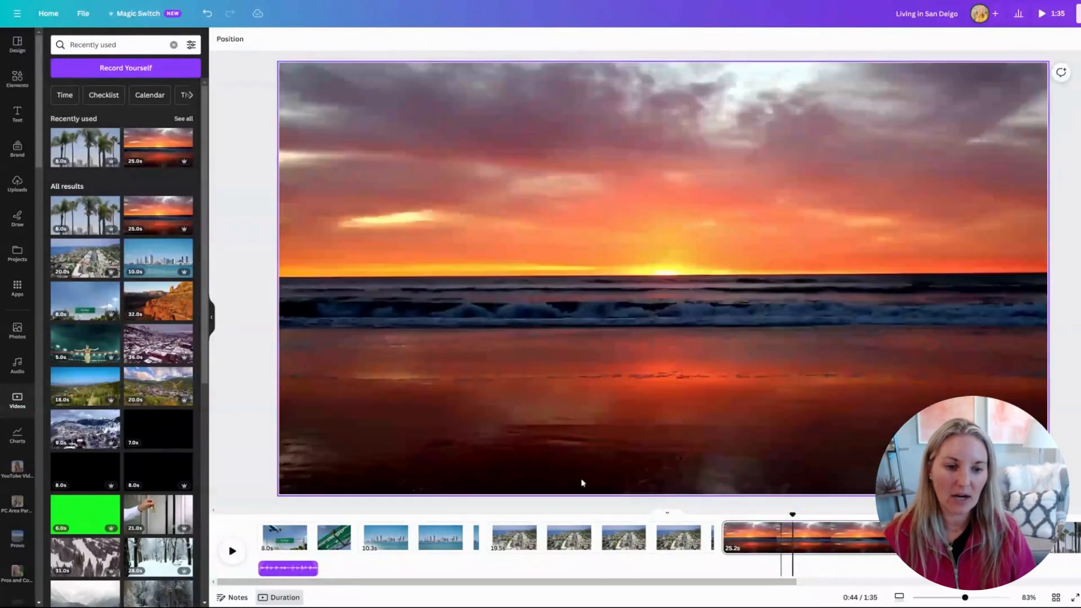
pyautogui.click(613, 538)
pyautogui.rightClick(459, 214)
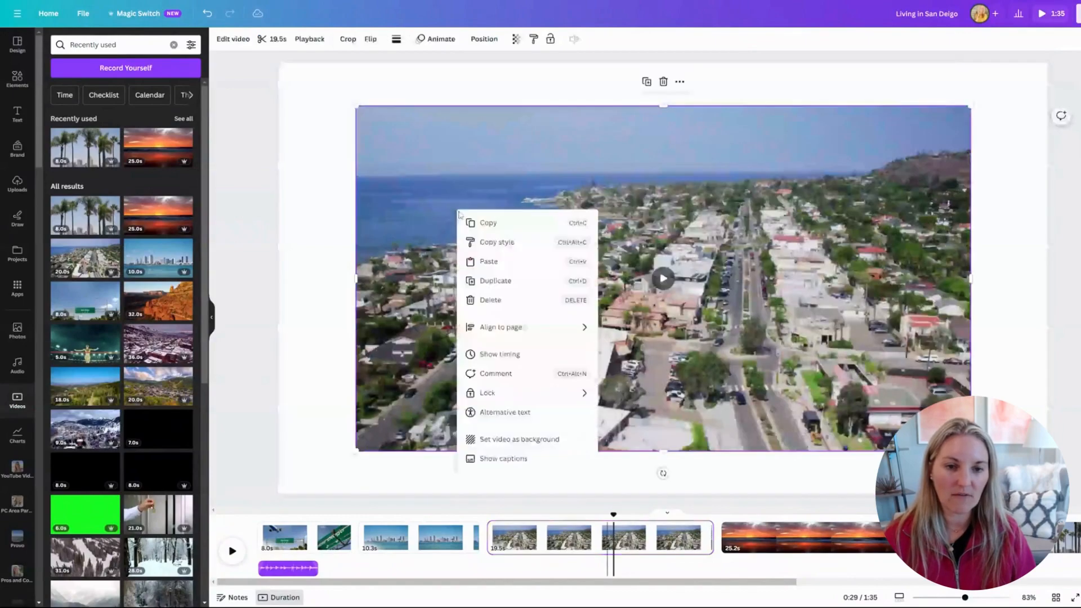
pyautogui.click(495, 439)
# Set the skyline and San Diego sign videos as page backgrounds as well.
pyautogui.click(415, 513)
pyautogui.click(421, 198)
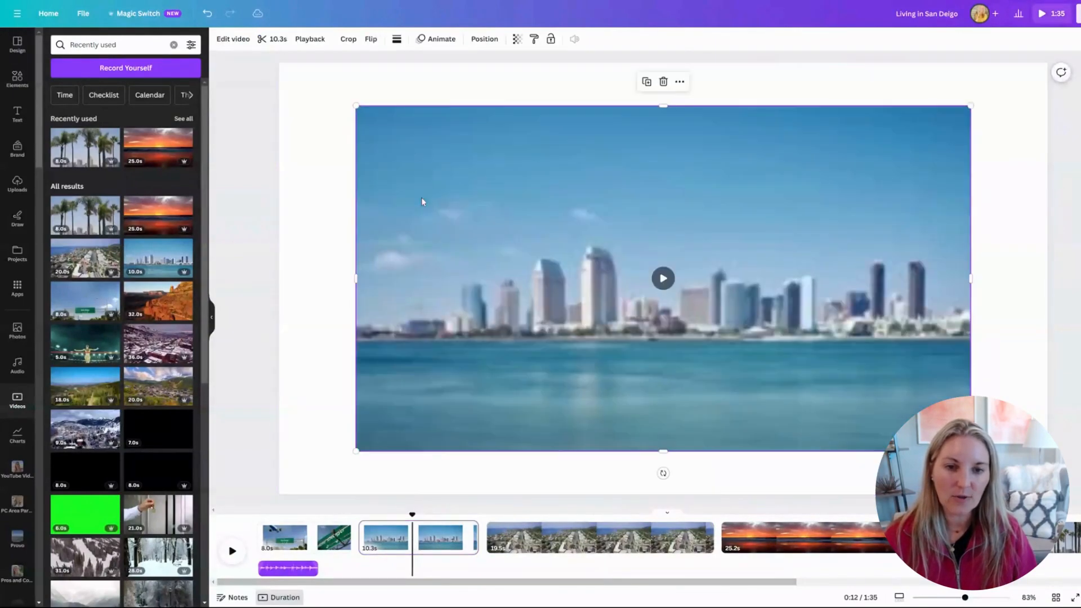
pyautogui.rightClick(422, 202)
pyautogui.click(464, 430)
pyautogui.click(312, 514)
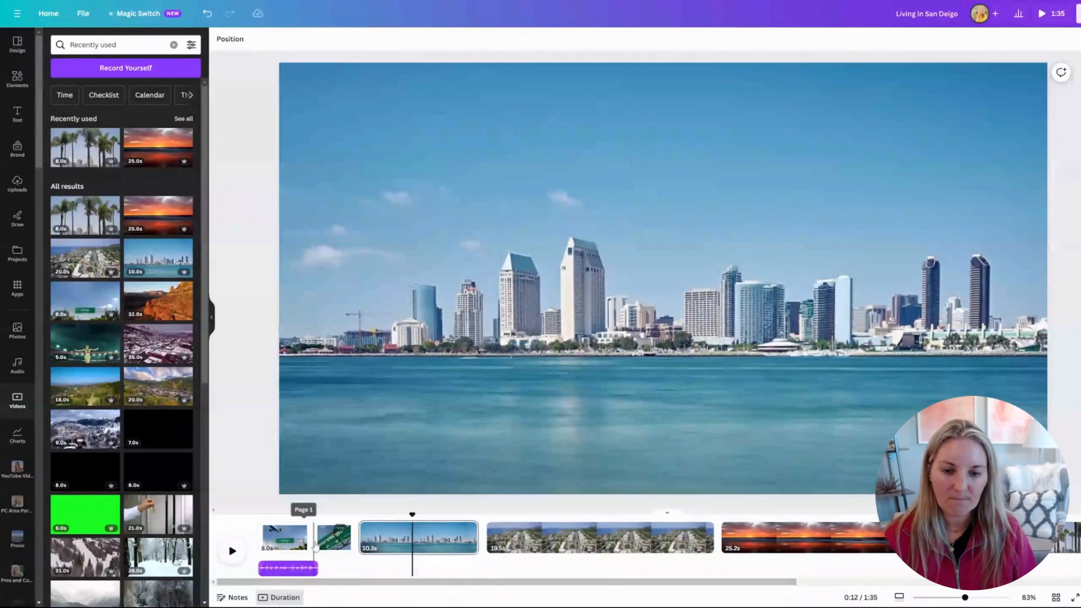
pyautogui.click(431, 242)
pyautogui.rightClick(429, 238)
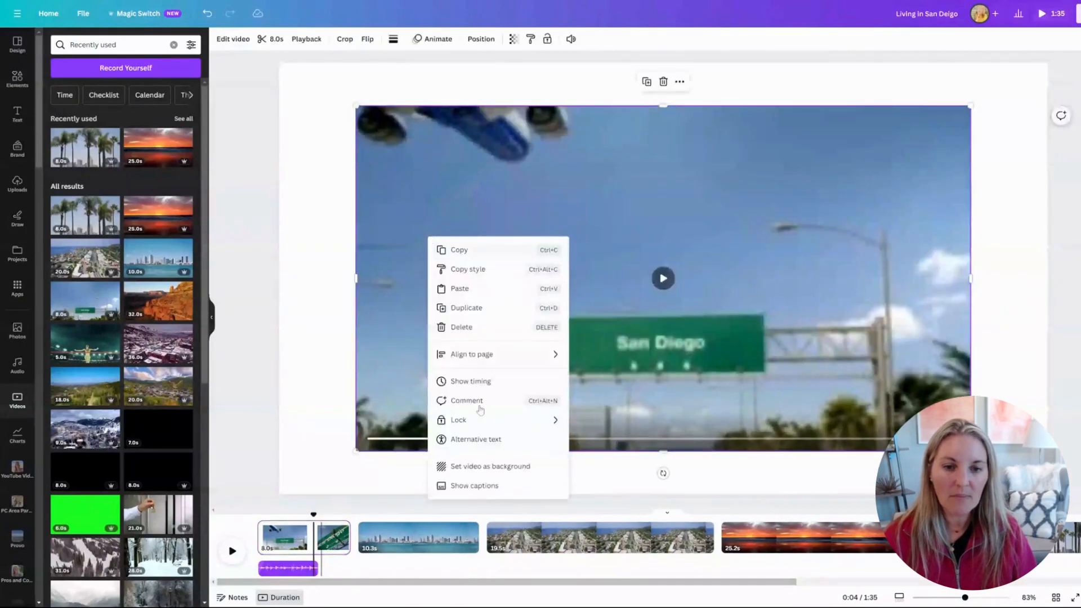
pyautogui.click(476, 467)
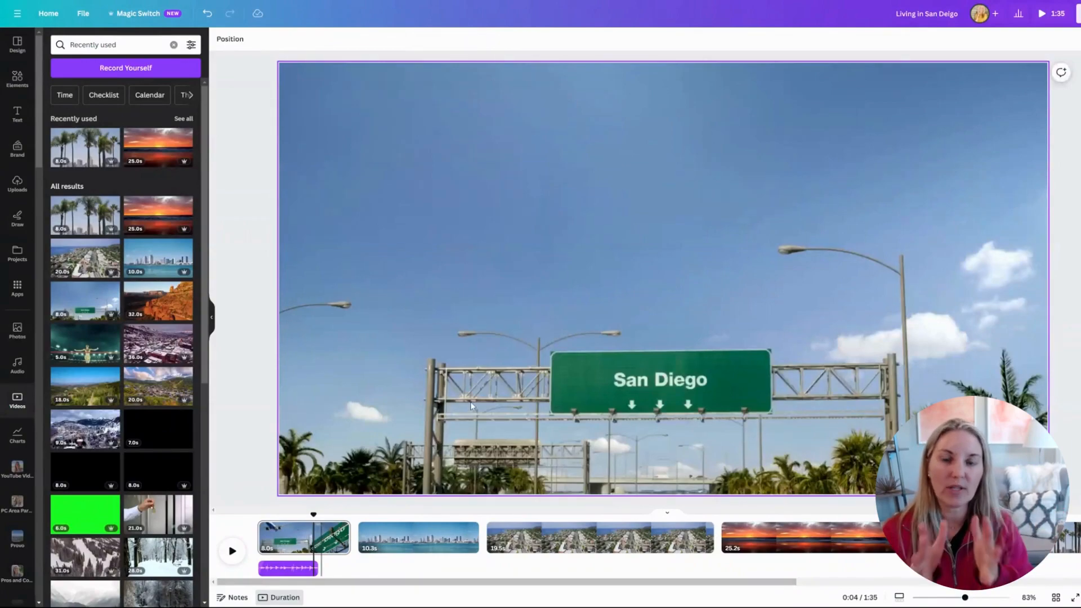
pyautogui.click(296, 538)
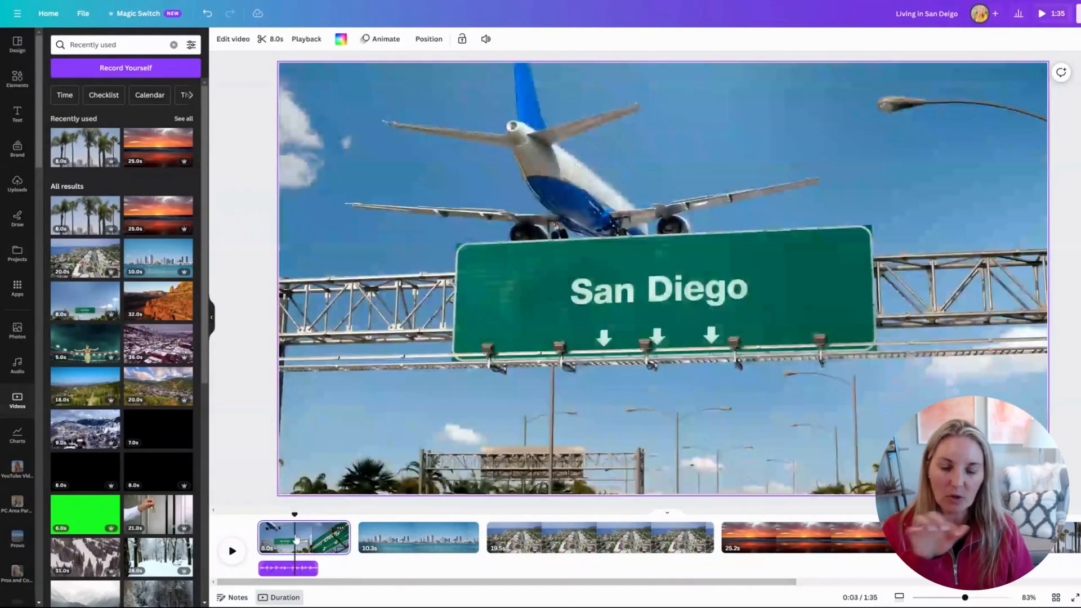
# Trim the airplane sign, skyline and third city clips to about 1 second each.
pyautogui.moveTo(346, 532); pyautogui.dragTo(284, 537)
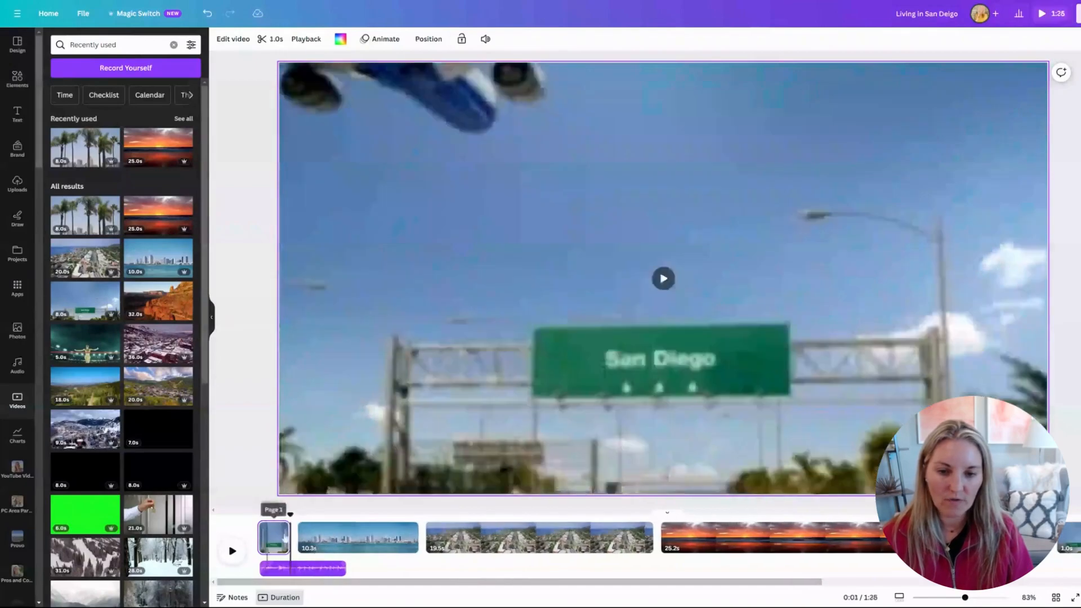
pyautogui.click(362, 537)
pyautogui.moveTo(415, 536); pyautogui.dragTo(307, 534)
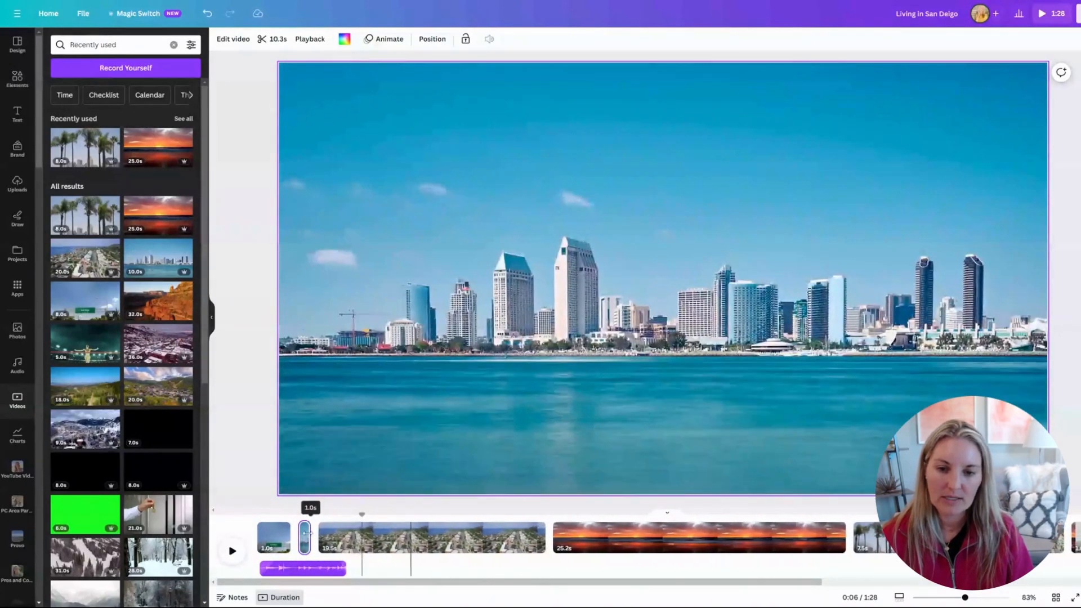
pyautogui.click(454, 537)
pyautogui.moveTo(564, 534); pyautogui.dragTo(348, 536)
# Trim the sunset and palm-tree clips to about one second and place a blank 5-second page after the palm trees.
pyautogui.click(664, 536)
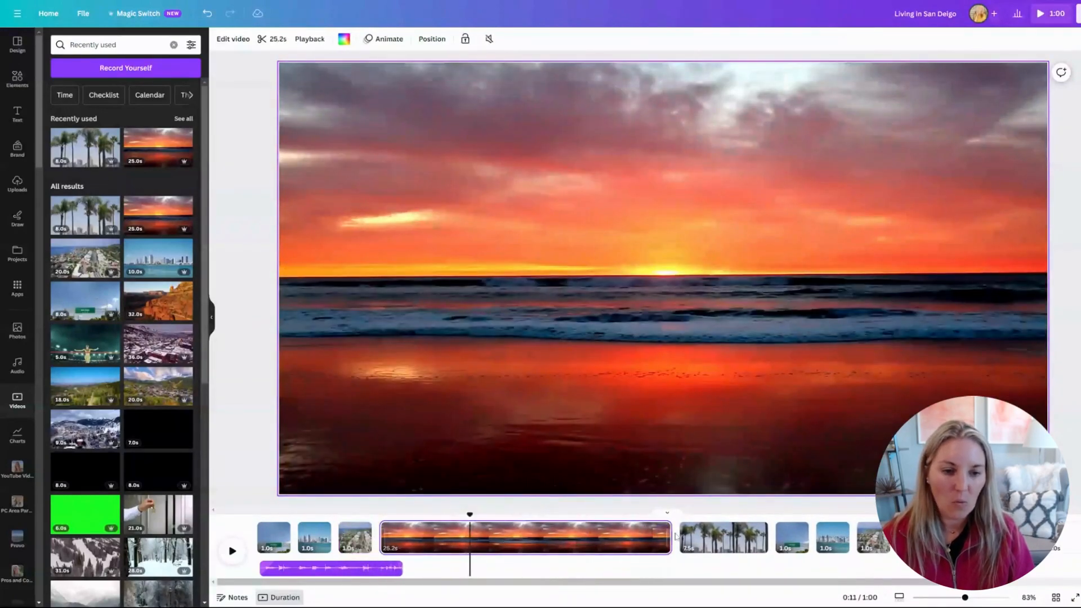
pyautogui.moveTo(668, 533); pyautogui.dragTo(387, 541)
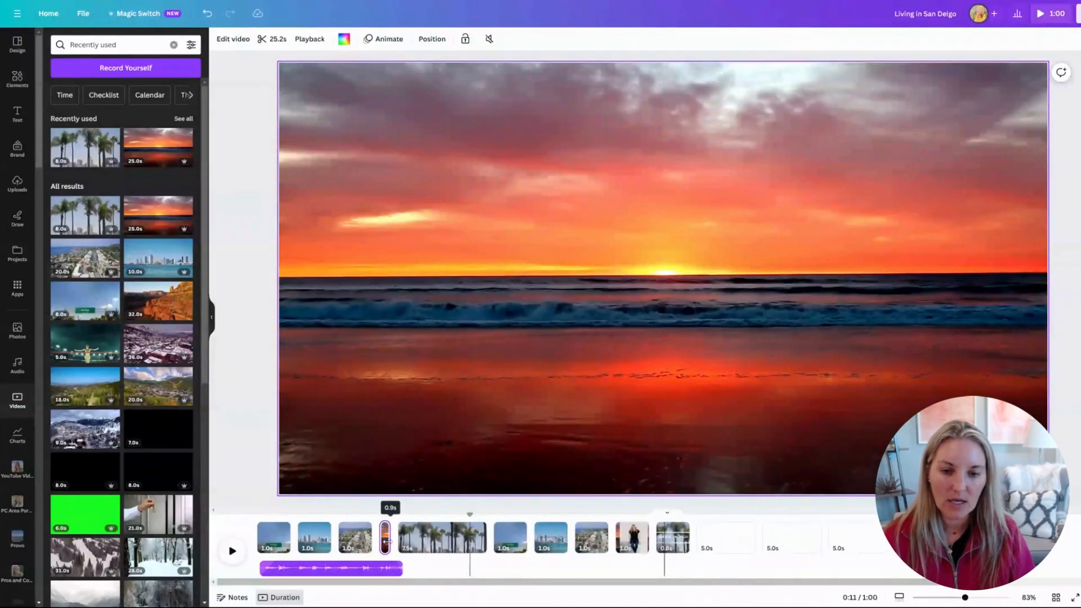
pyautogui.click(459, 534)
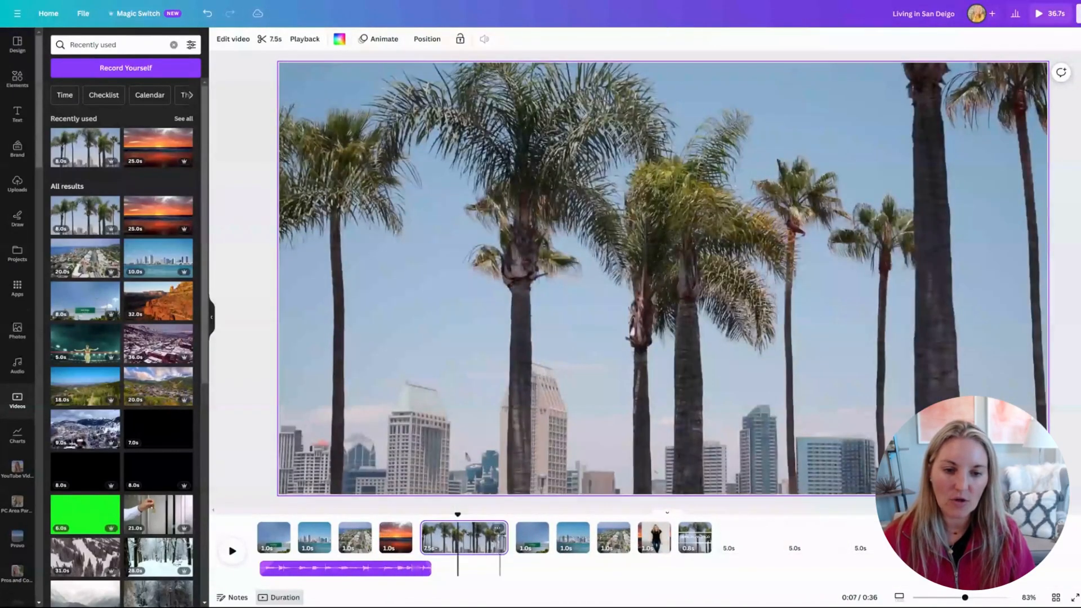
pyautogui.moveTo(506, 535); pyautogui.dragTo(432, 541)
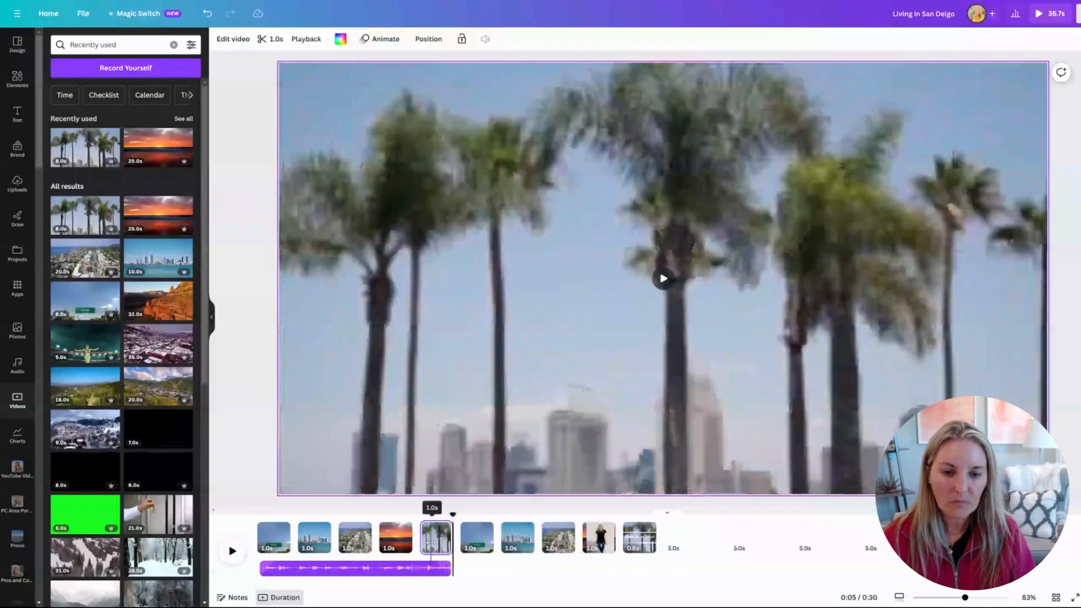
pyautogui.moveTo(694, 537); pyautogui.dragTo(463, 544)
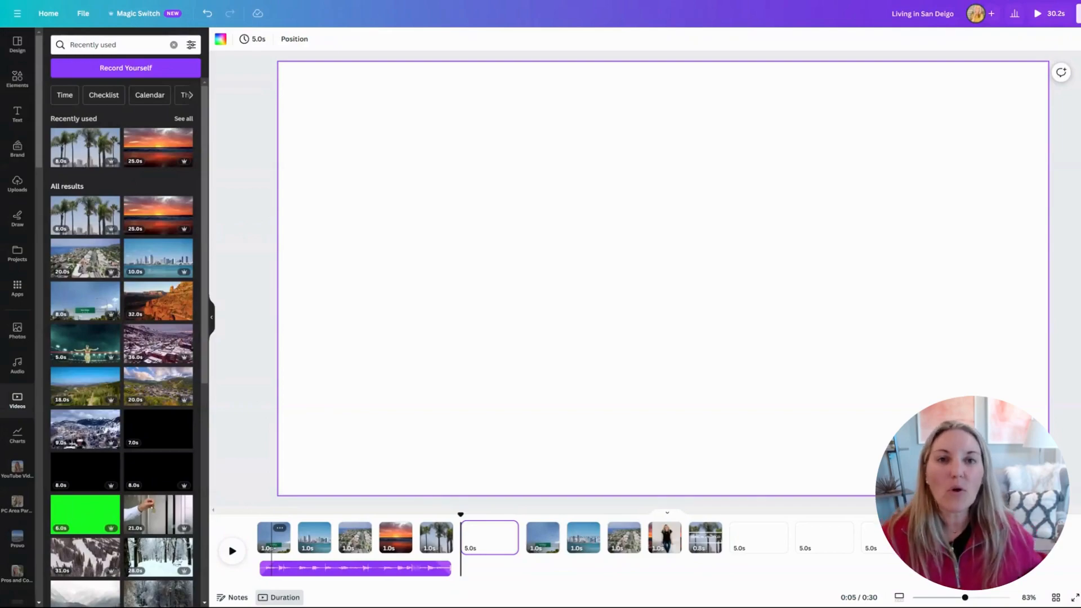
# Play through the five one-second opening clips, then return to the page 2 skyline clip.
pyautogui.click(260, 532)
pyautogui.click(231, 551)
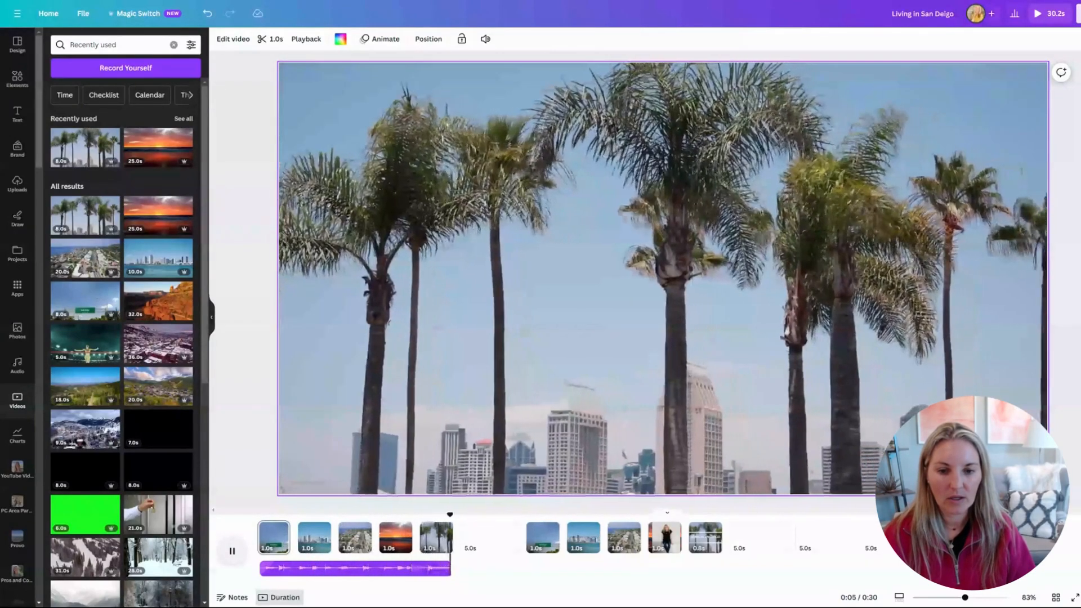
pyautogui.click(229, 553)
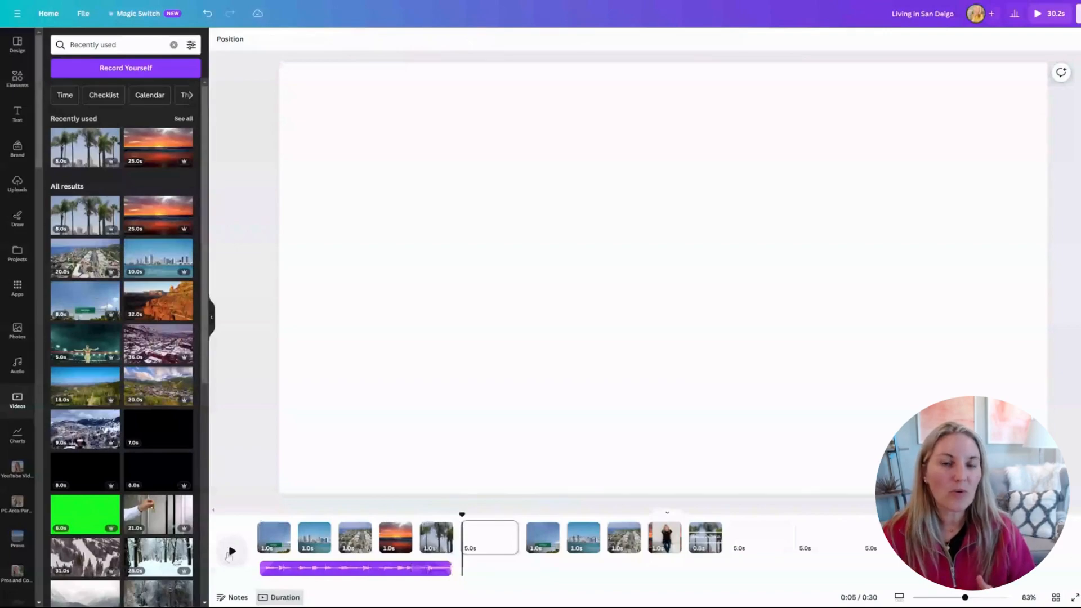
pyautogui.click(313, 539)
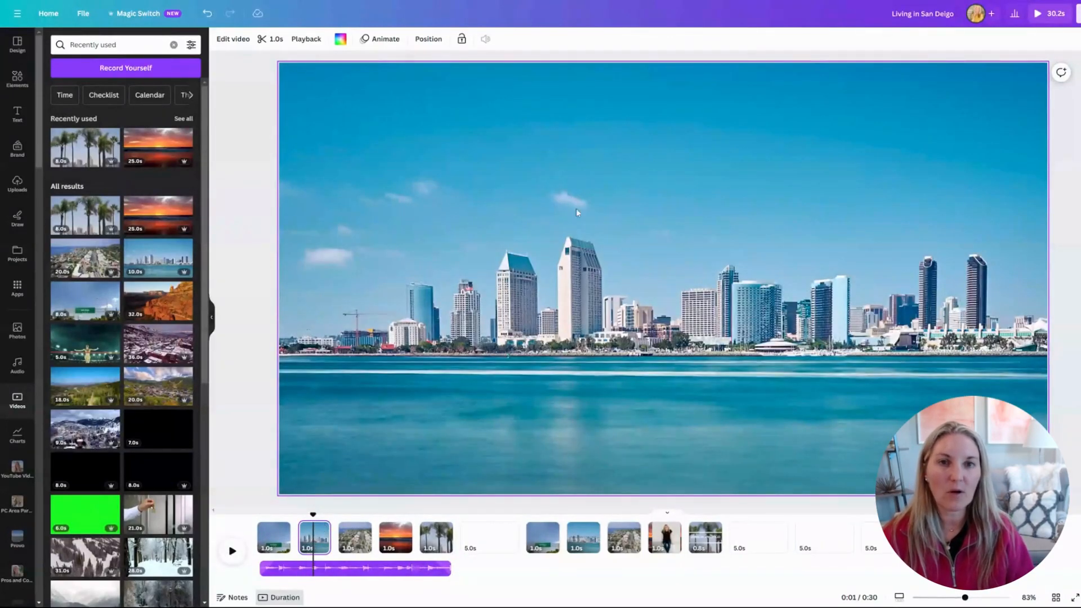
pyautogui.click(581, 538)
pyautogui.click(227, 559)
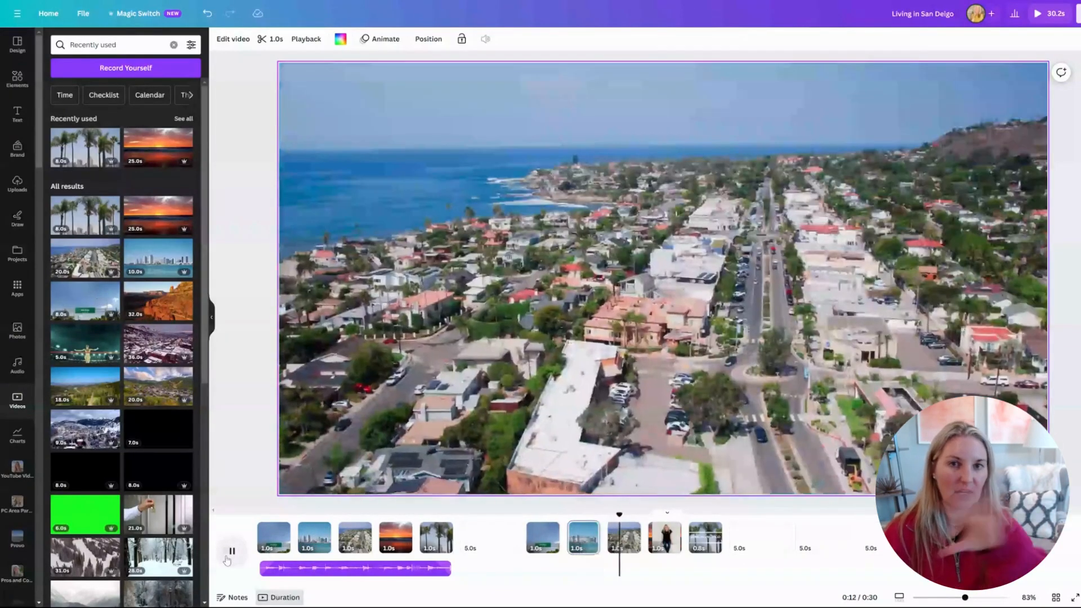
pyautogui.click(231, 551)
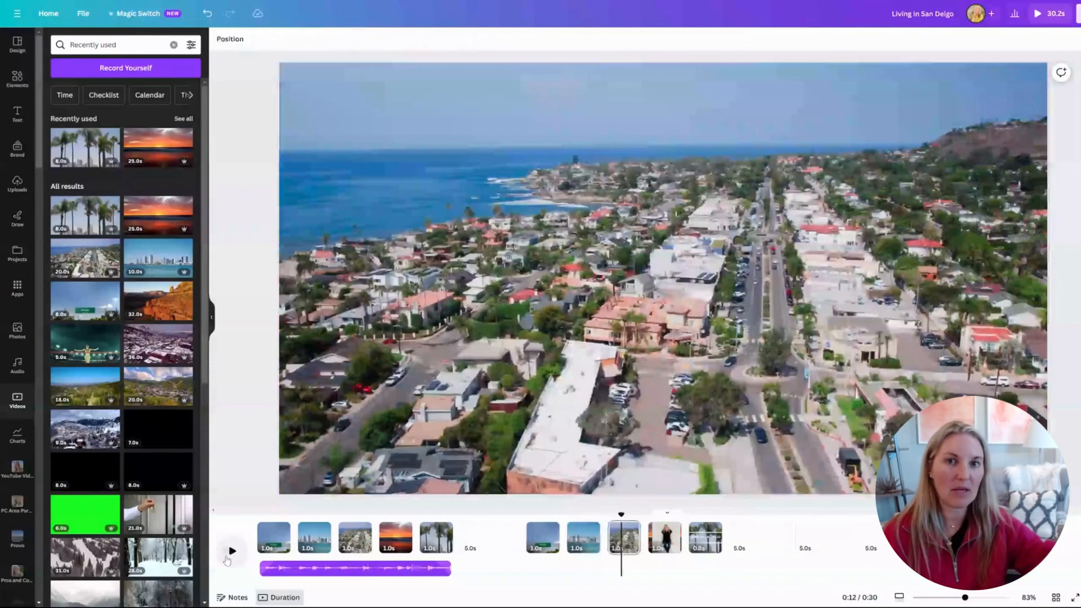
pyautogui.click(312, 542)
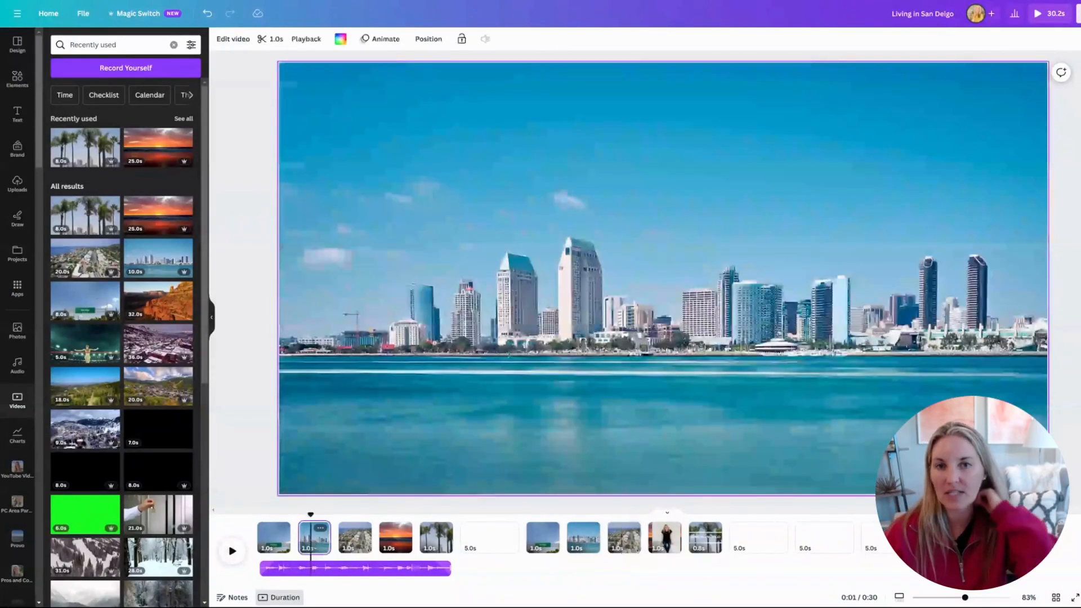
# Add a Marcellus heading reading 'Living in San Diego' over the page 2 skyline clip.
pyautogui.click(19, 116)
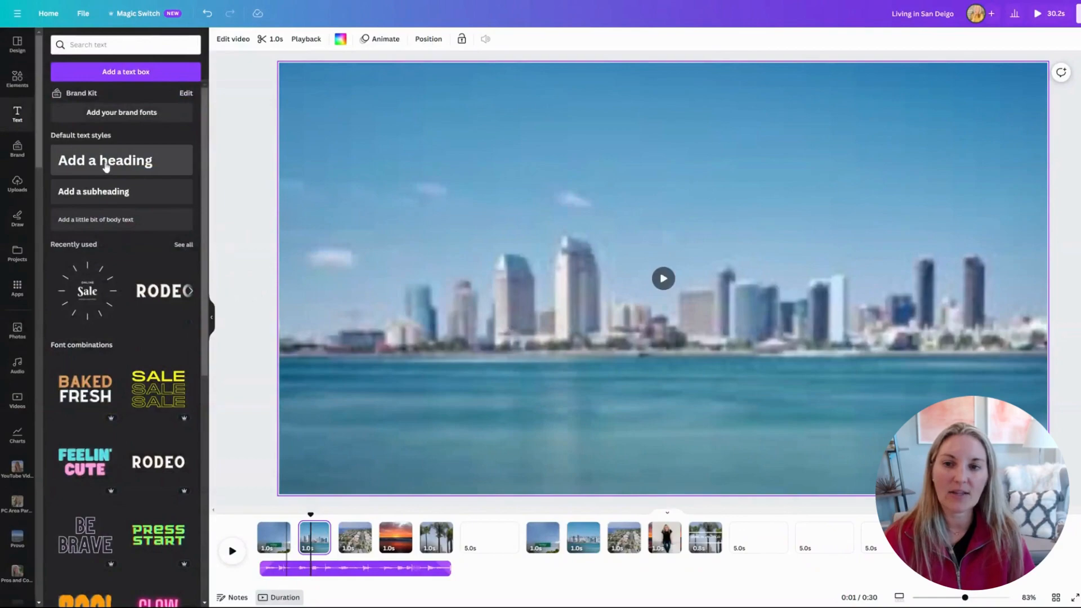
pyautogui.click(106, 166)
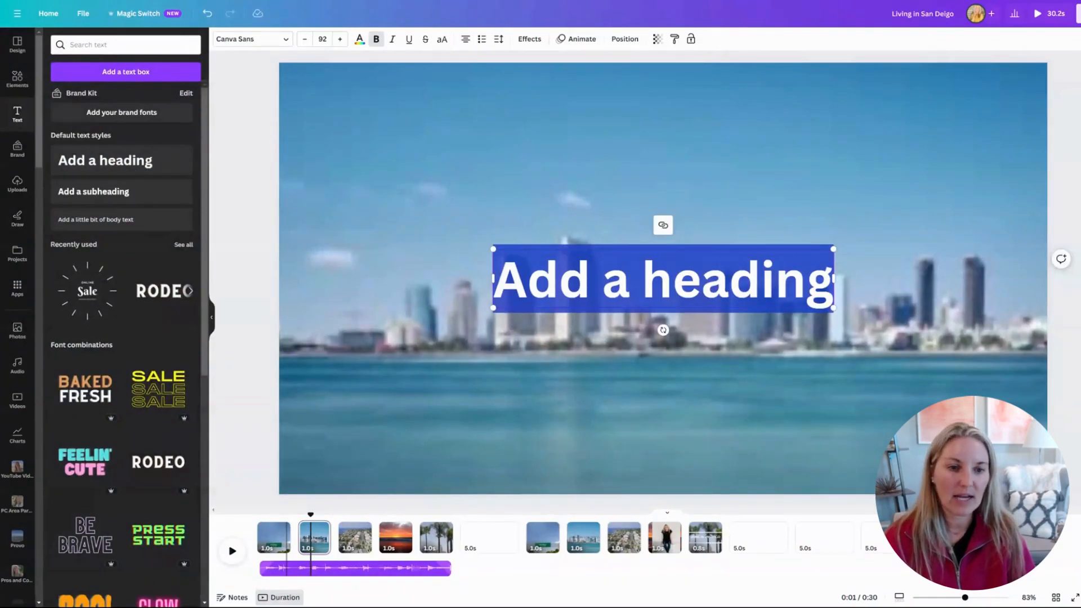
pyautogui.click(287, 41)
pyautogui.click(71, 161)
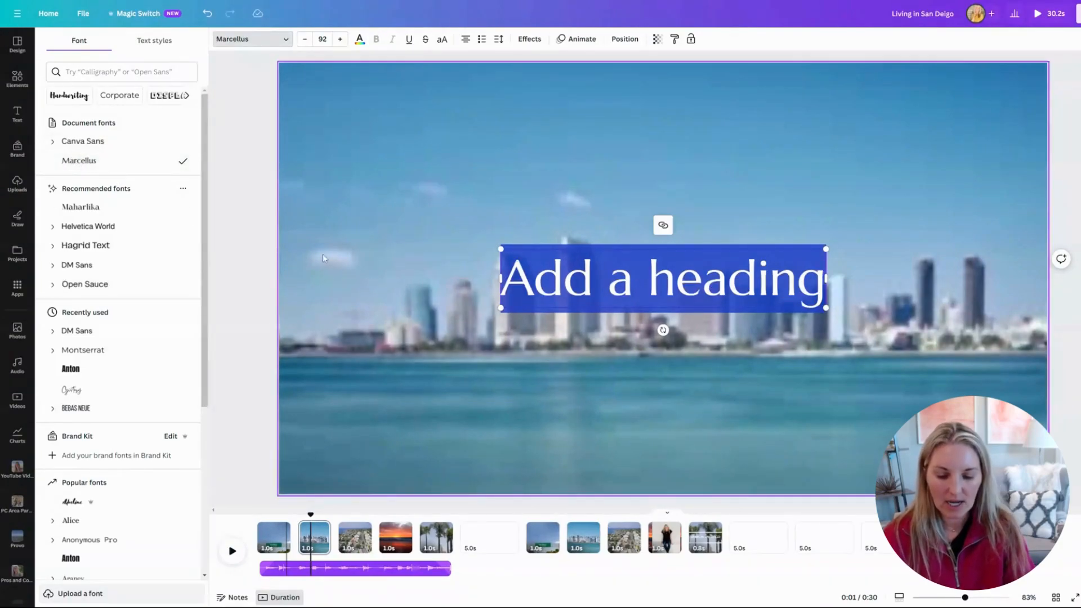
pyautogui.write('Living in San Deio')
pyautogui.press('BackSpace')
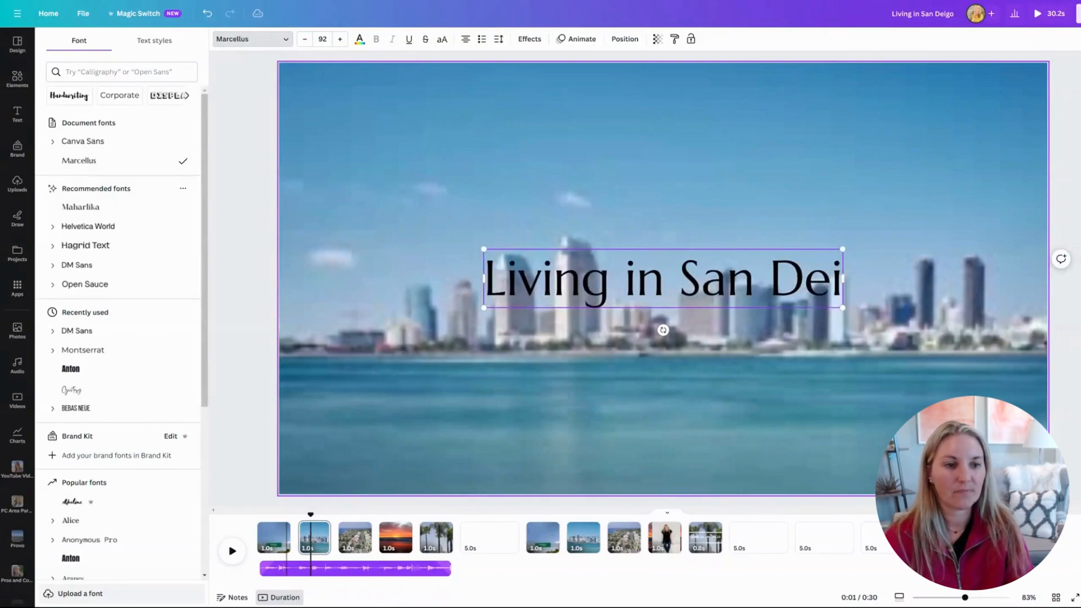
pyautogui.press('BackSpace')
pyautogui.press('BackSpace')
pyautogui.write('iego')
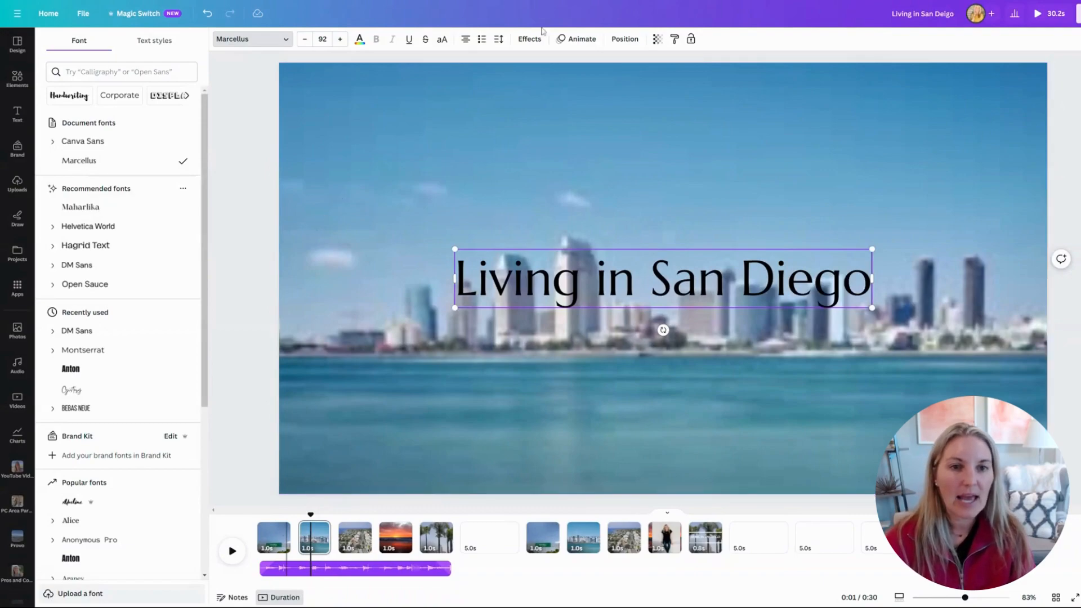
pyautogui.hotkey('ctrl', 'a')
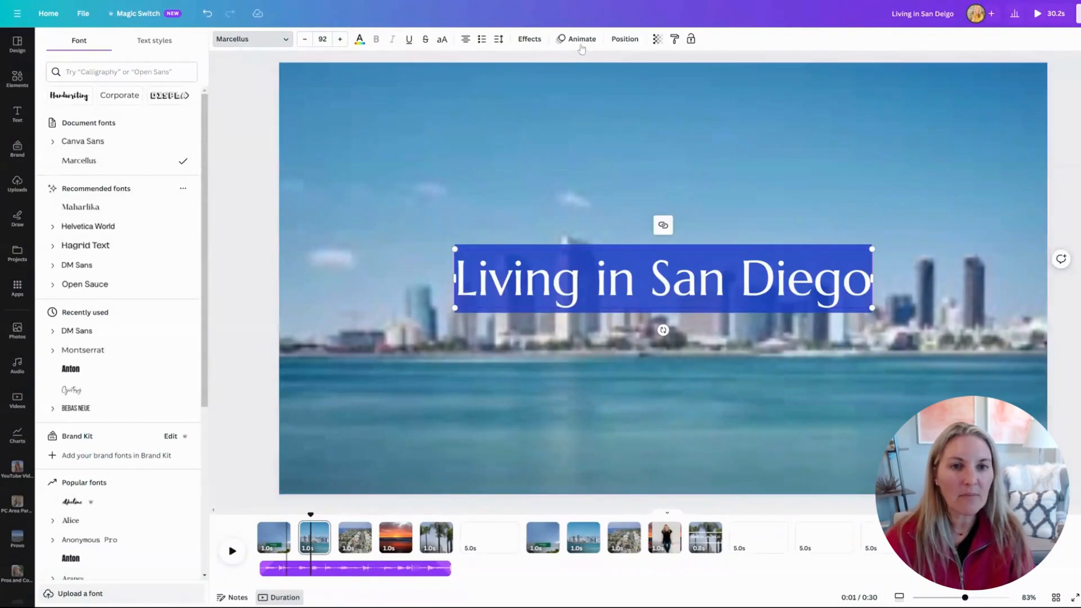
# Apply the Burst text animation to the 'Living in San Diego' heading and reselect it on page 2.
pyautogui.click(581, 40)
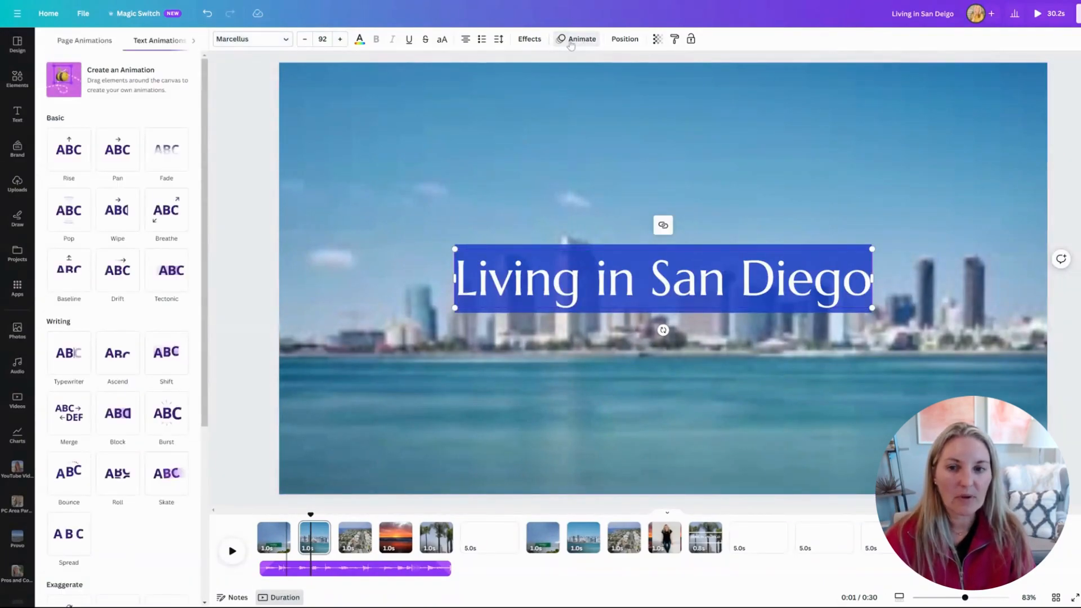
pyautogui.click(171, 415)
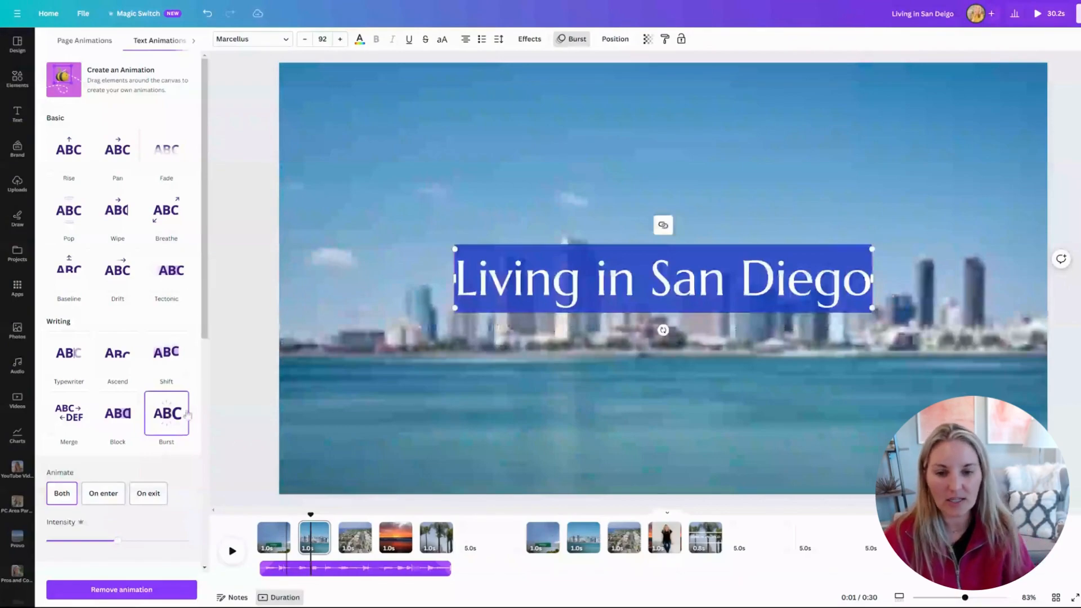
pyautogui.click(392, 541)
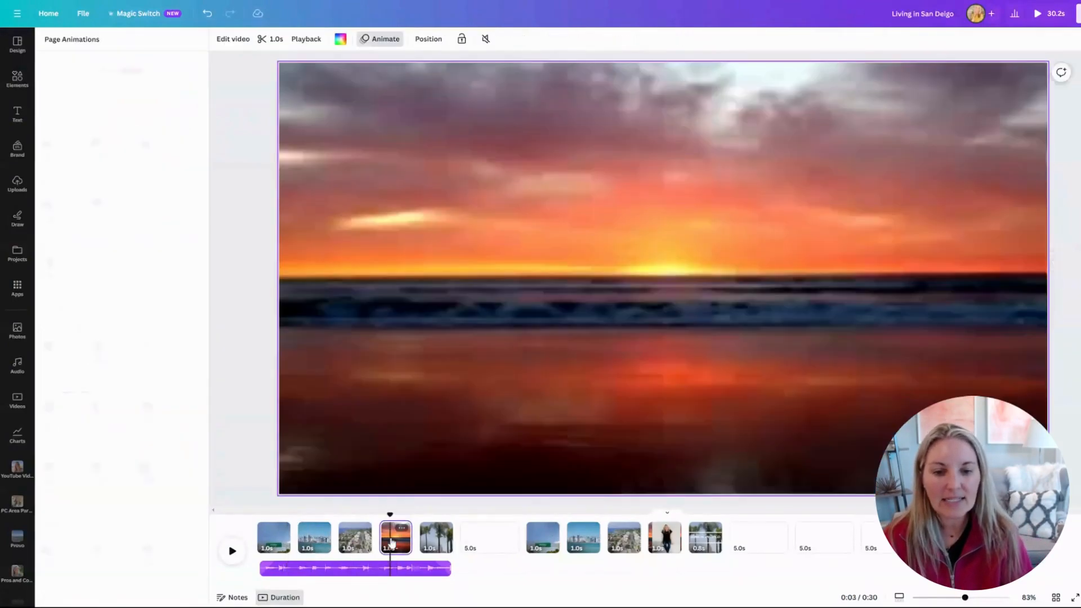
pyautogui.click(428, 542)
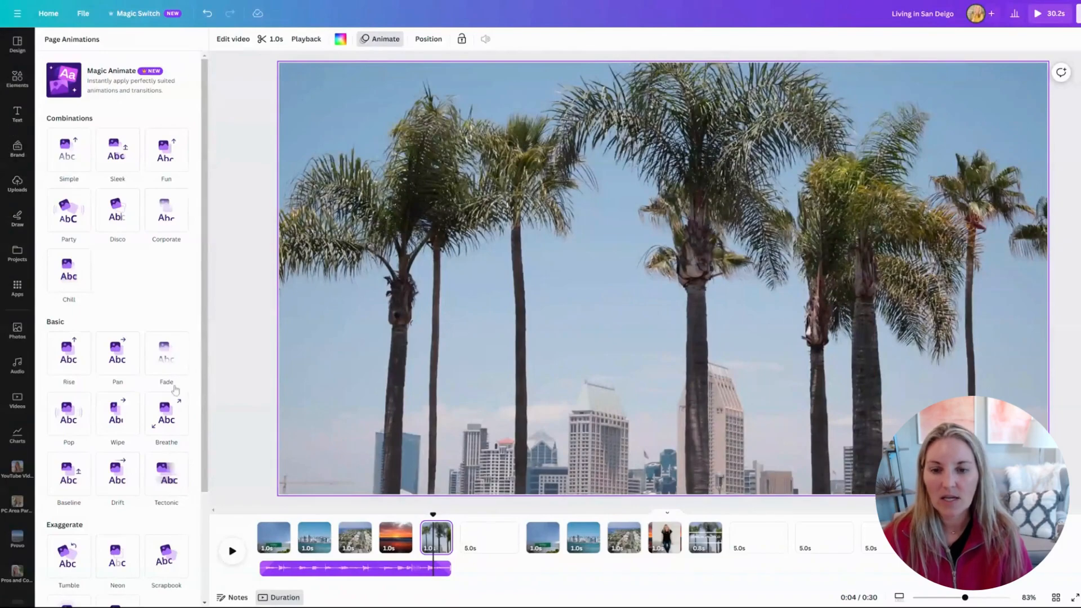
pyautogui.click(308, 541)
pyautogui.moveTo(241, 235); pyautogui.dragTo(873, 299)
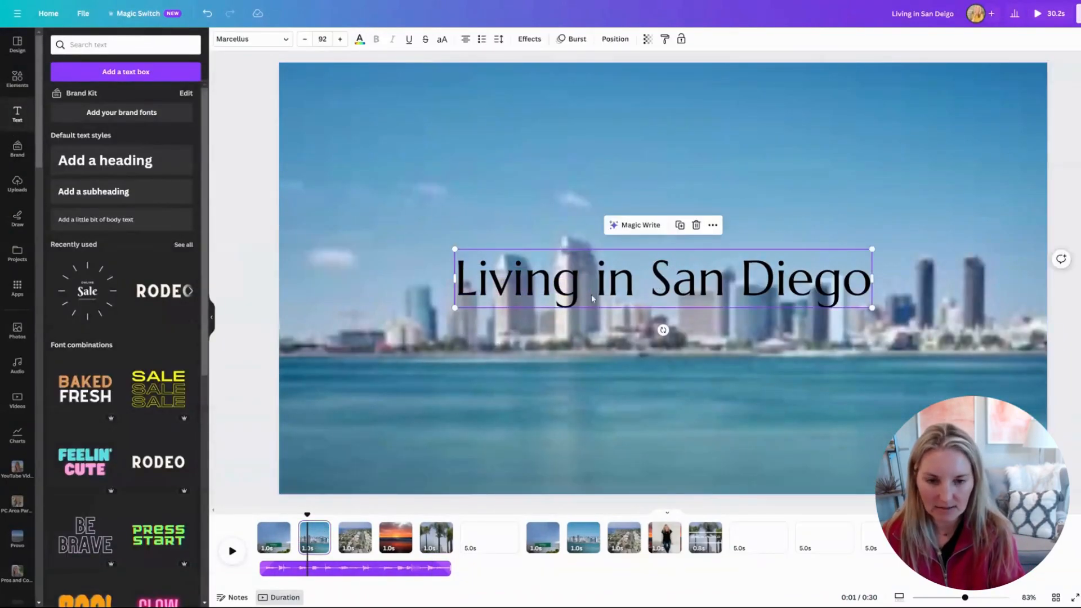
# Paste the copied Living in San Diego heading onto the palm-tree page and preview the playback.
pyautogui.click(432, 540)
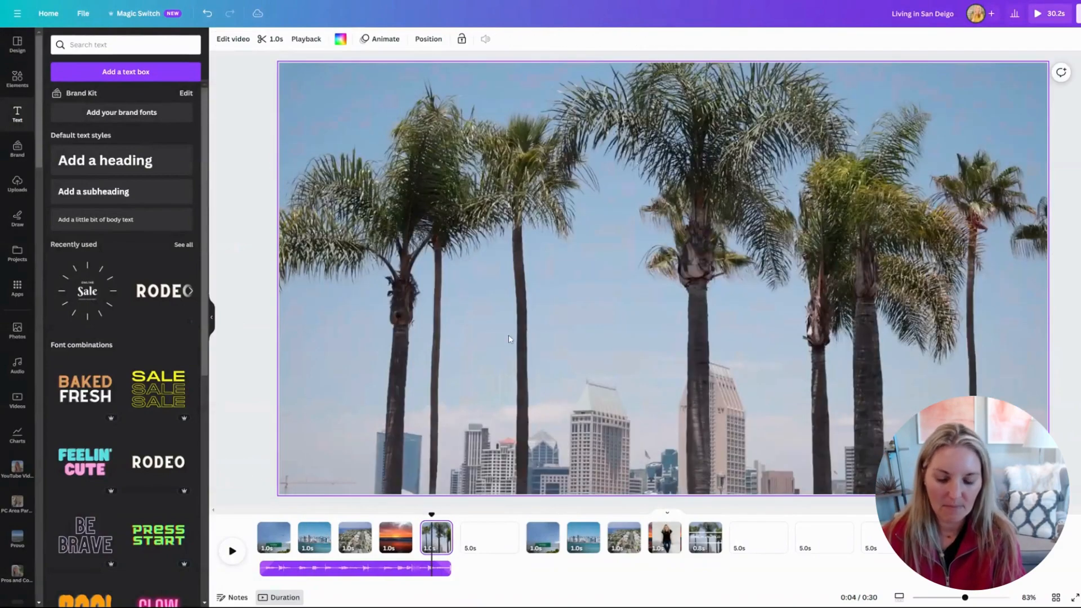
pyautogui.hotkey('ctrl', 'v')
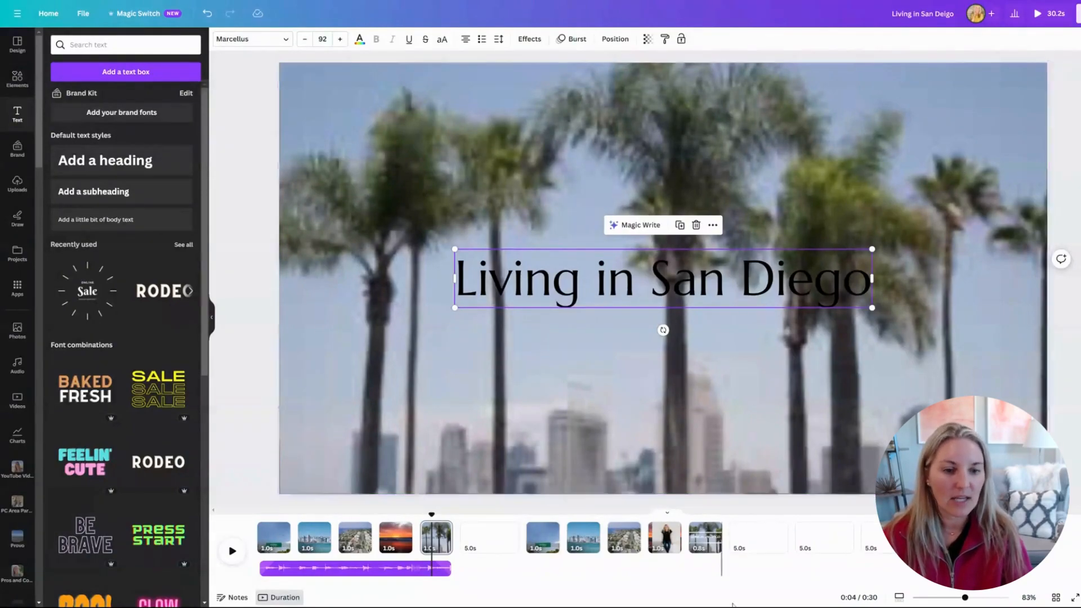
pyautogui.click(674, 536)
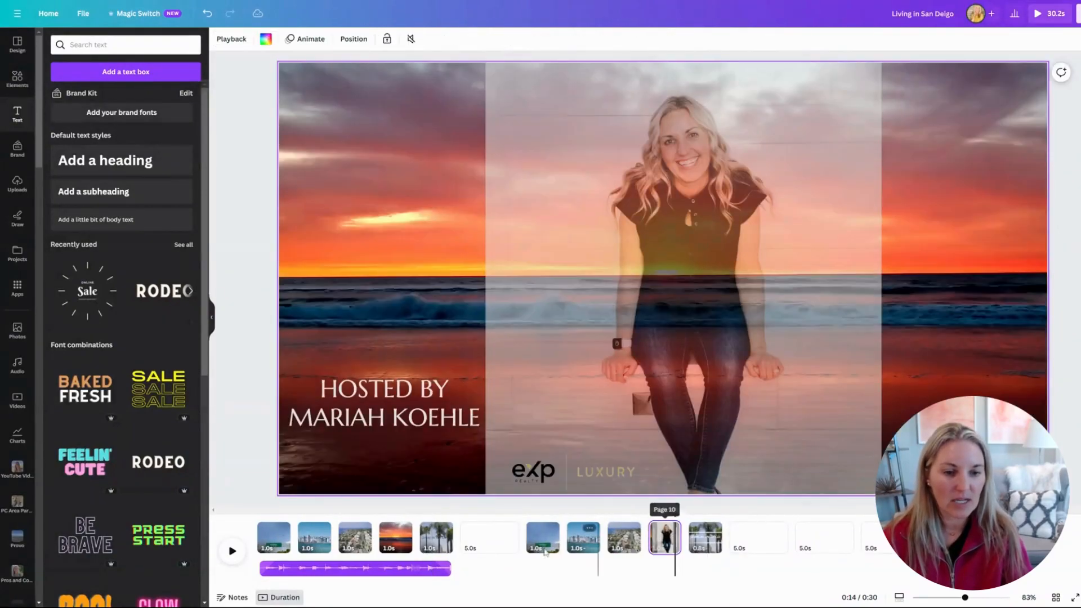
pyautogui.click(233, 551)
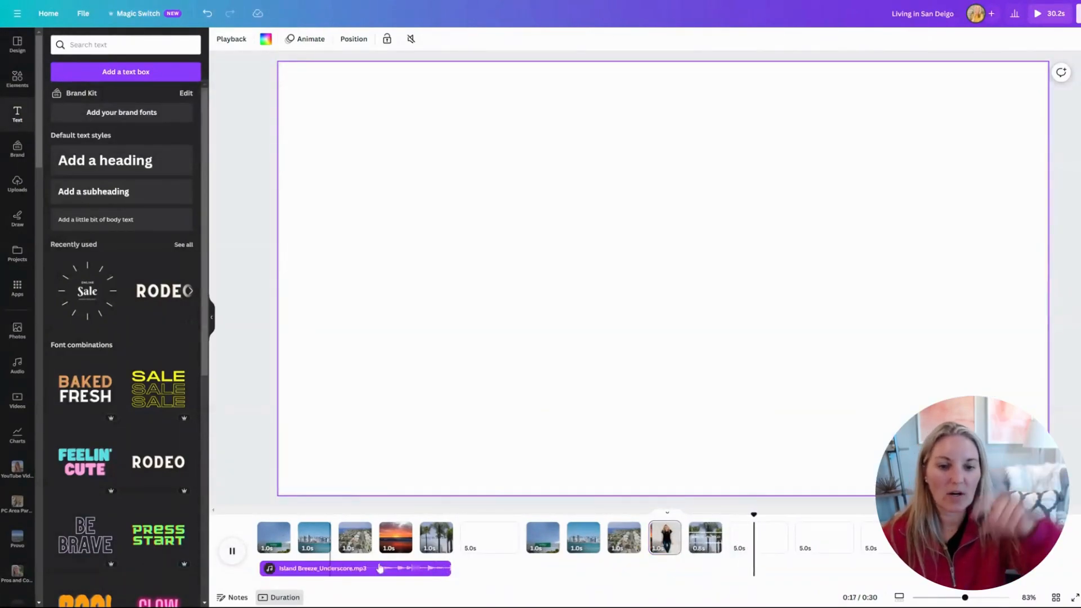
pyautogui.click(426, 542)
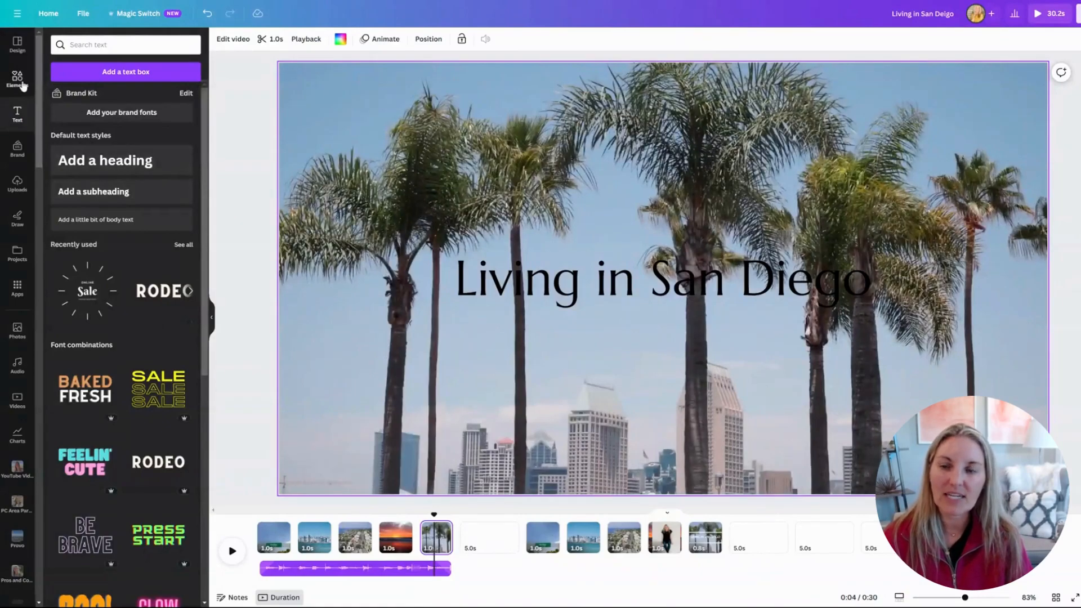
# Search Elements for 'moving lines around a square' and try a bracket frame, then delete it.
pyautogui.click(18, 80)
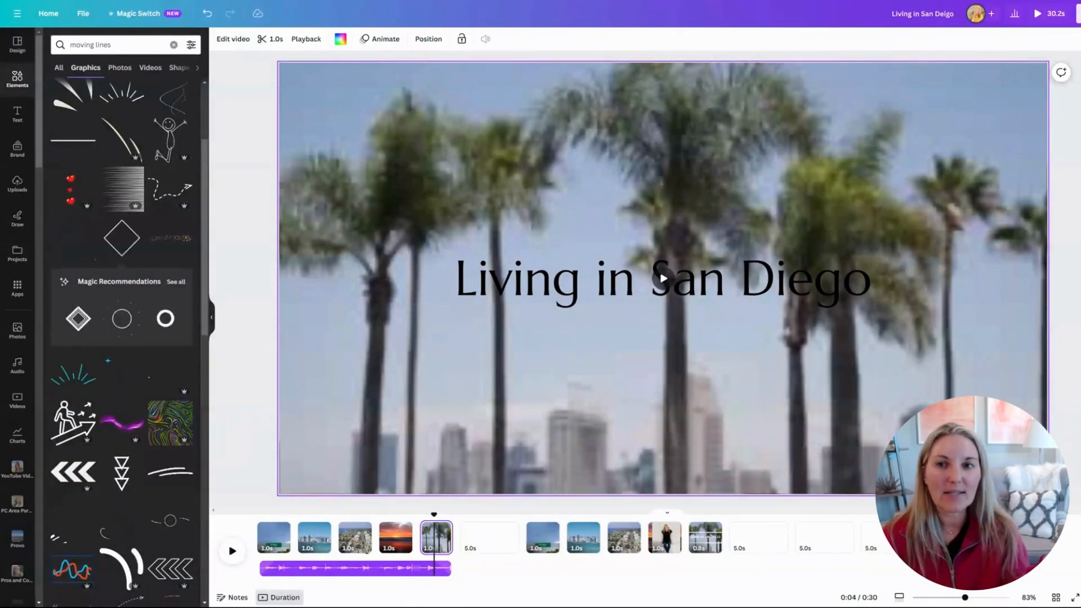
pyautogui.click(118, 45)
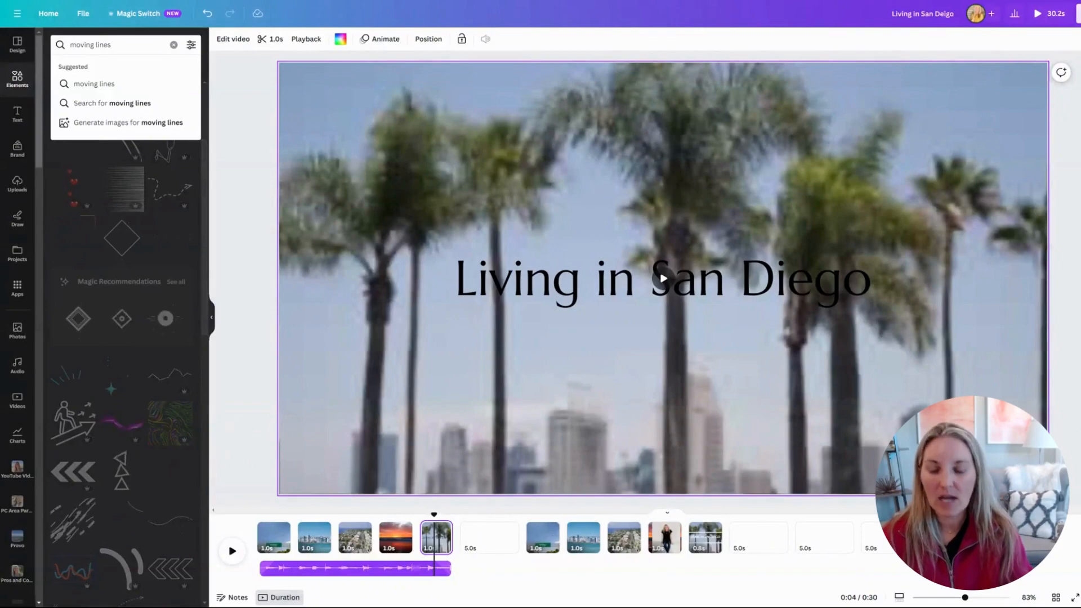
pyautogui.write('around a s')
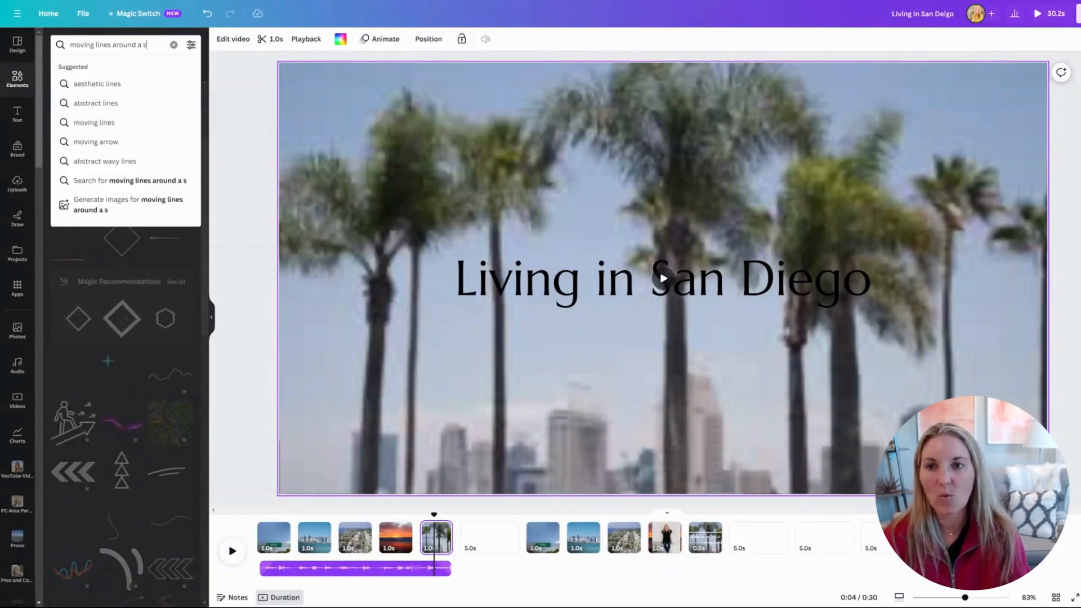
pyautogui.write('quare')
pyautogui.press('Return')
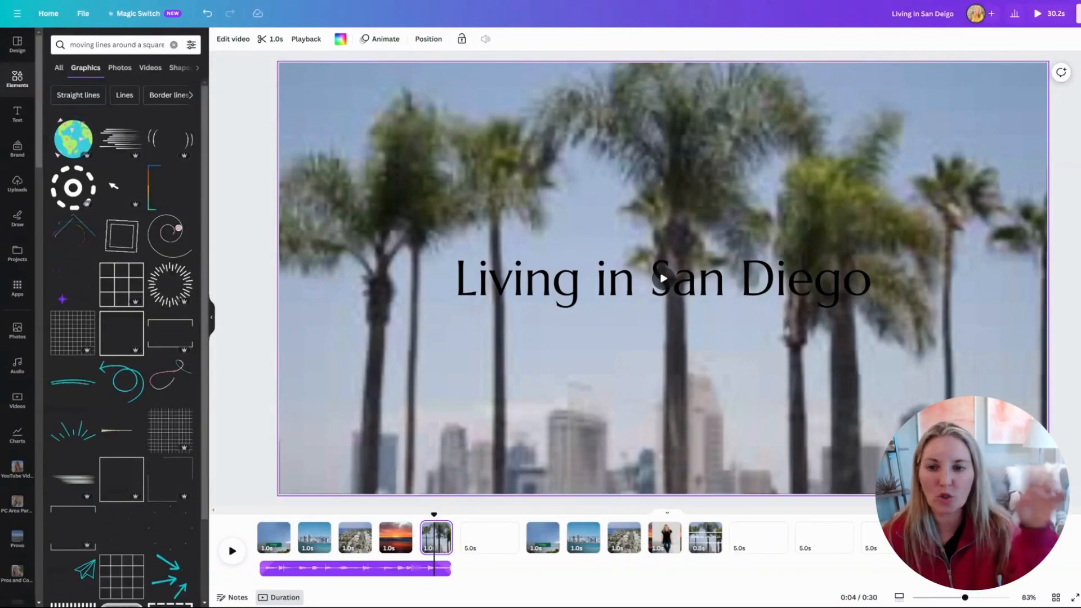
pyautogui.click(152, 326)
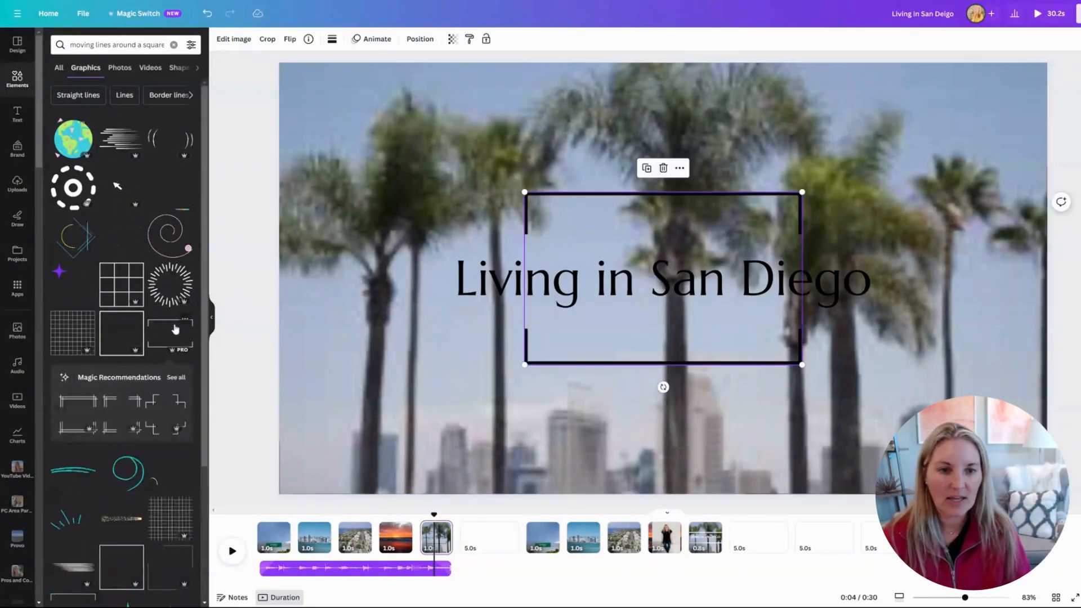
pyautogui.moveTo(524, 364); pyautogui.dragTo(413, 433)
pyautogui.moveTo(806, 441); pyautogui.dragTo(664, 270)
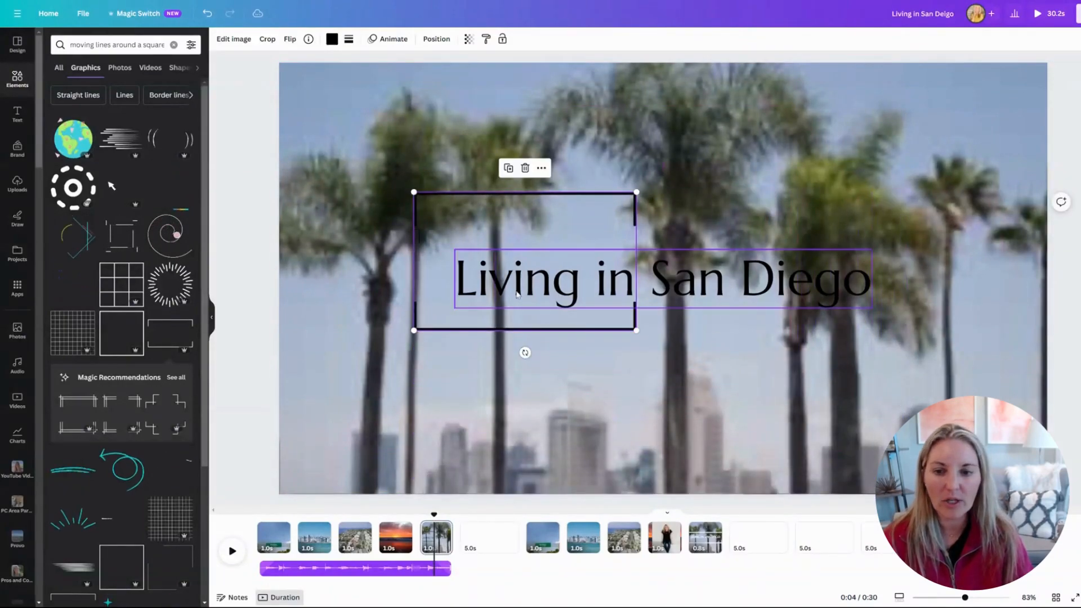
pyautogui.press('Delete')
# Add a square line frame and stretch it into a wide shape enclosing the title.
pyautogui.scroll(-5, 130, 338)
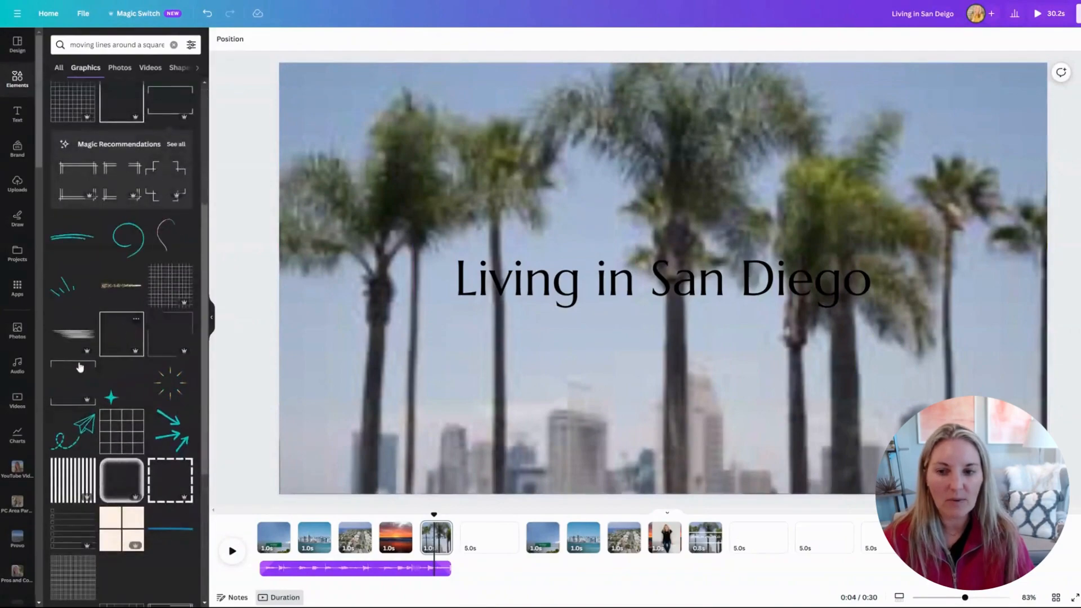
pyautogui.click(130, 337)
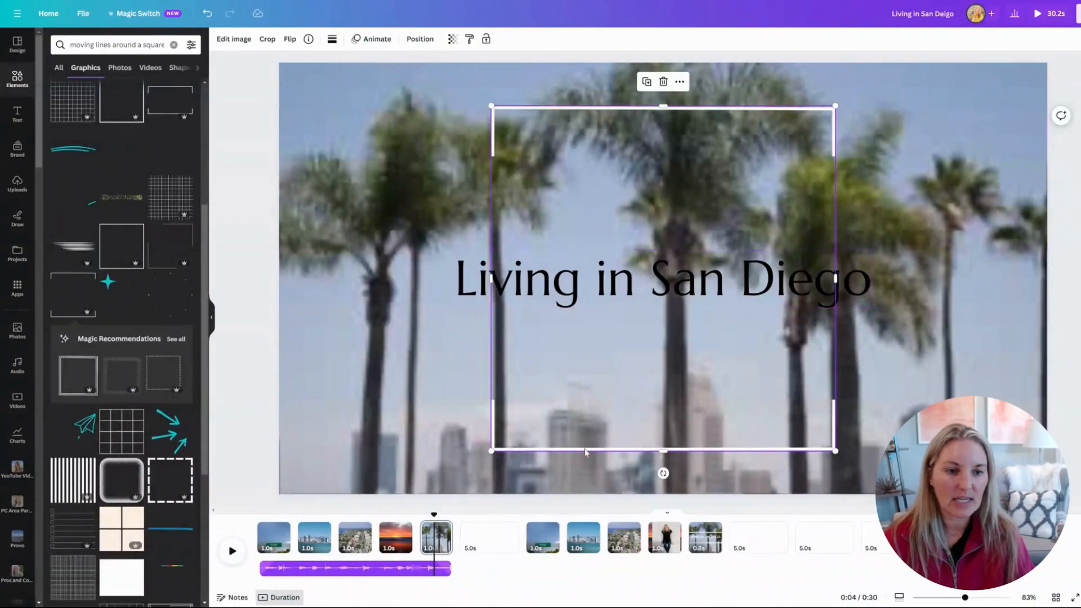
pyautogui.moveTo(663, 450); pyautogui.dragTo(664, 232)
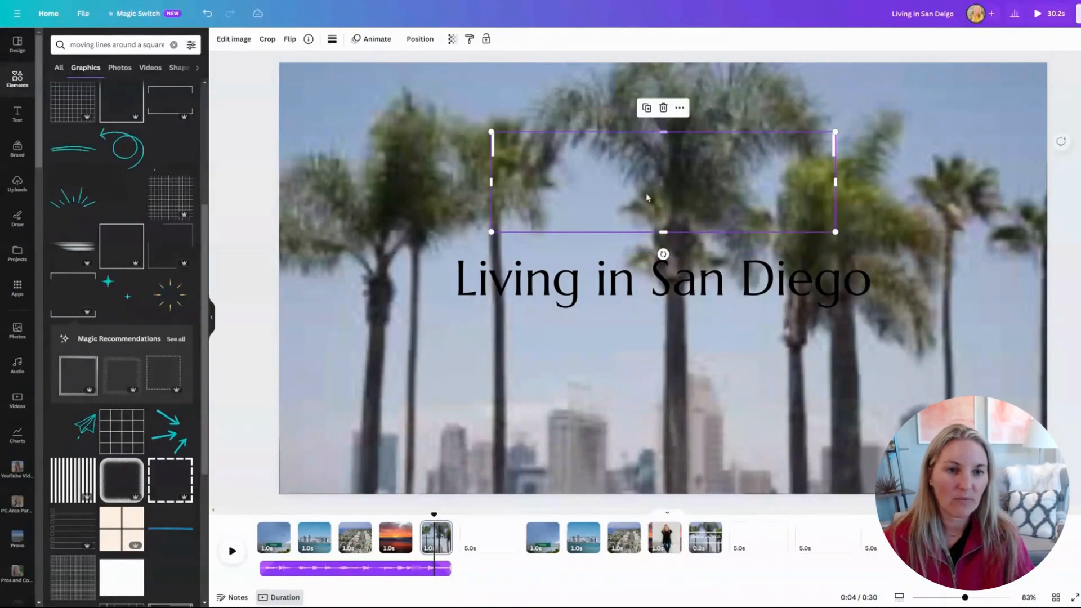
pyautogui.moveTo(638, 154); pyautogui.dragTo(588, 288)
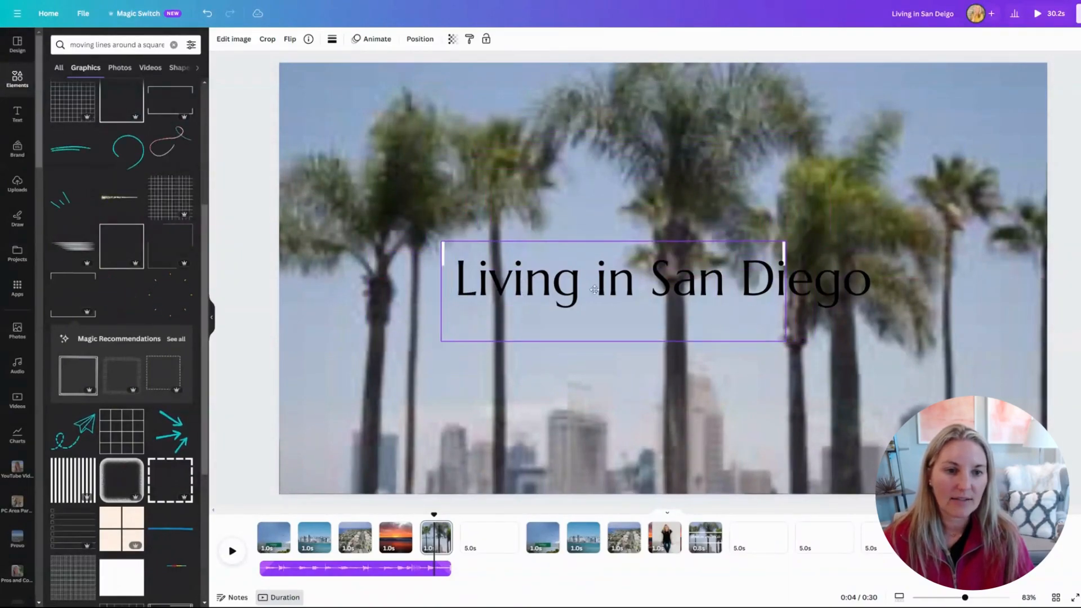
pyautogui.moveTo(784, 290); pyautogui.dragTo(887, 291)
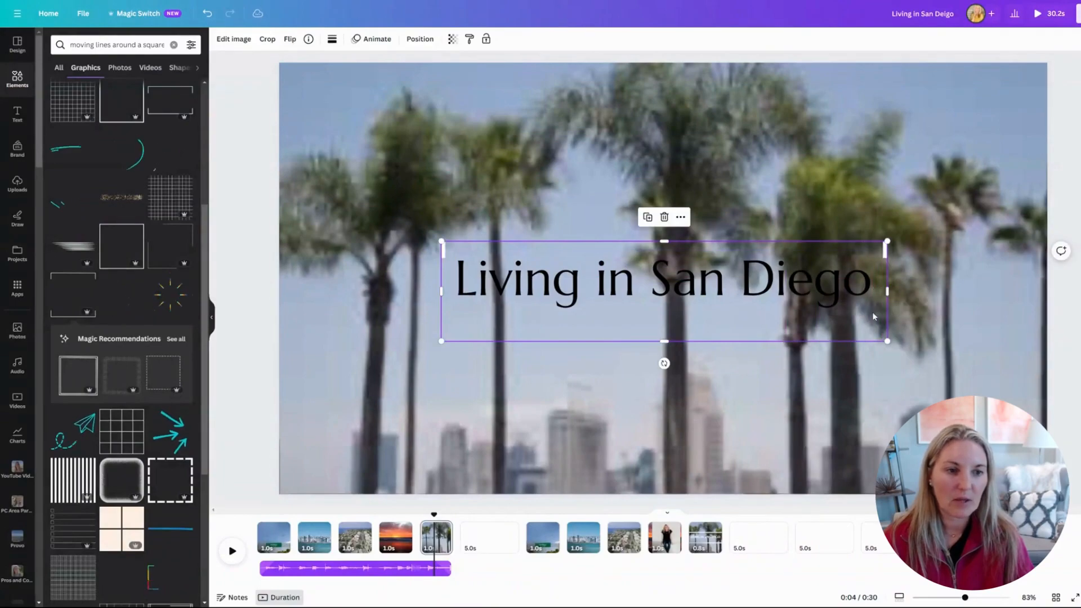
# Give the white line frame the Tectonic animation.
pyautogui.click(369, 40)
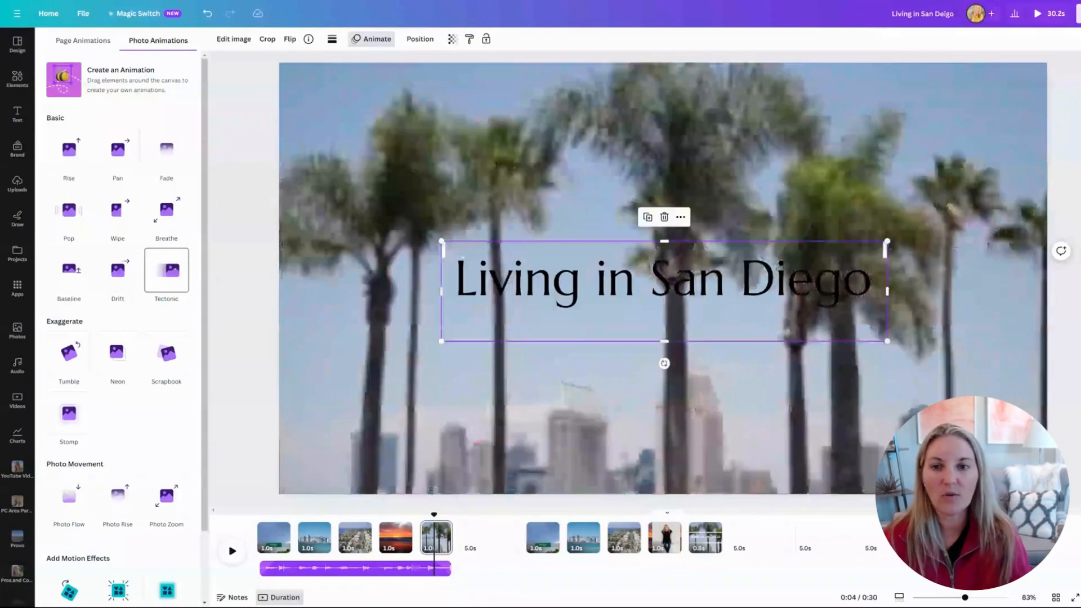
pyautogui.click(176, 272)
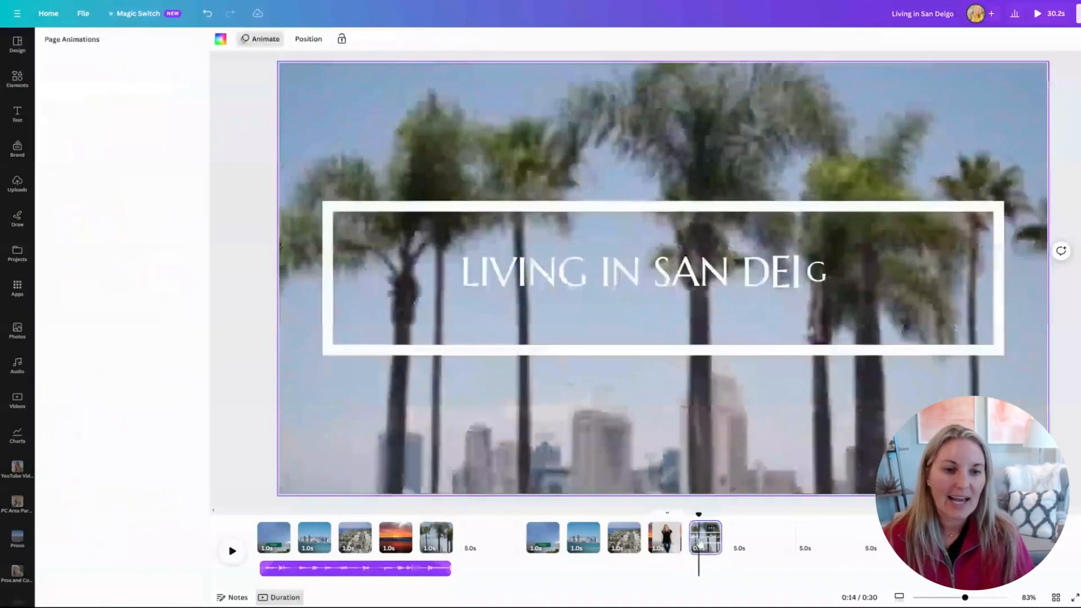
pyautogui.click(251, 181)
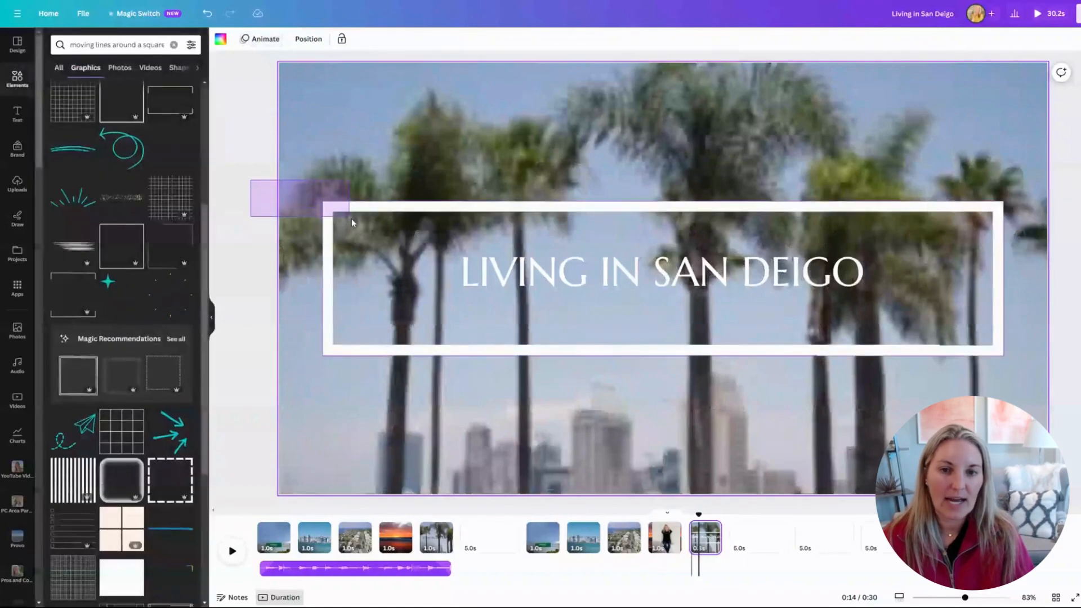
pyautogui.click(352, 223)
# Check the frame on the Living in San Diego page, keep it, and move to the sunset page.
pyautogui.click(435, 549)
pyautogui.click(418, 253)
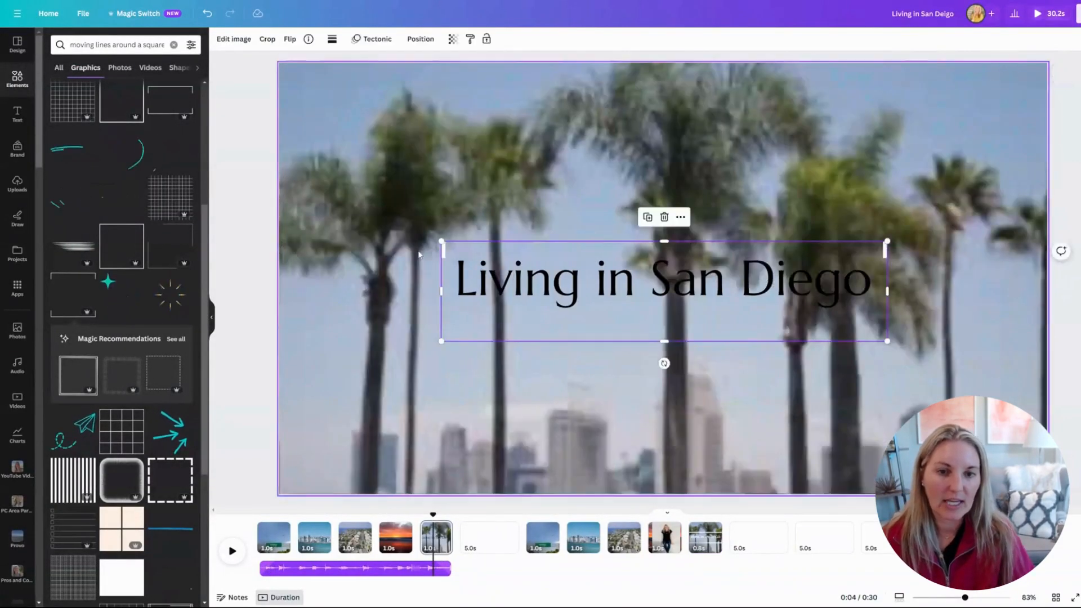
pyautogui.press('Delete')
pyautogui.hotkey('ctrl', 'z')
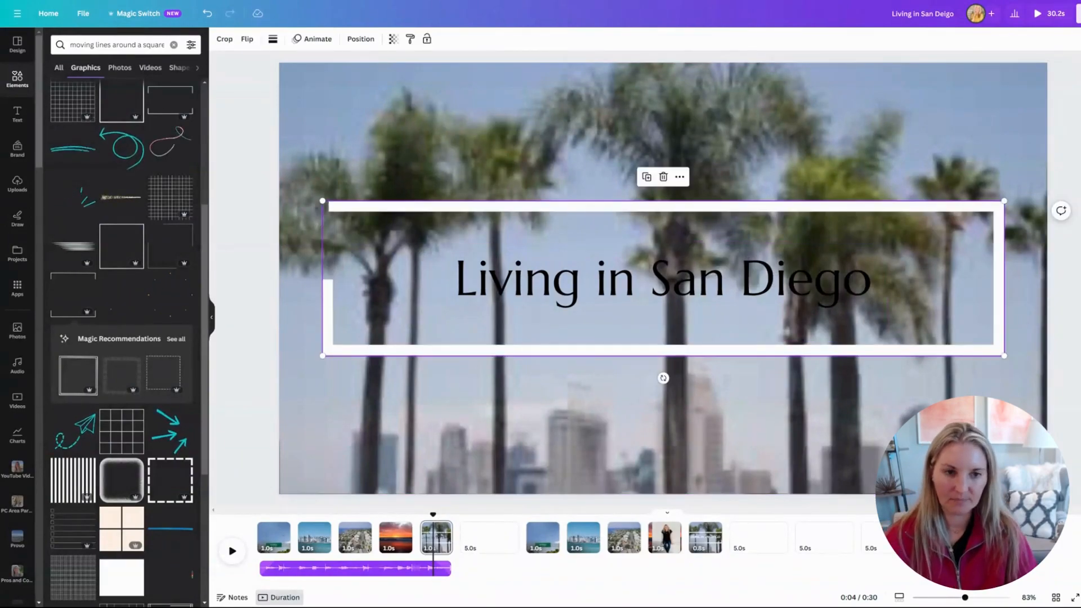
pyautogui.click(394, 543)
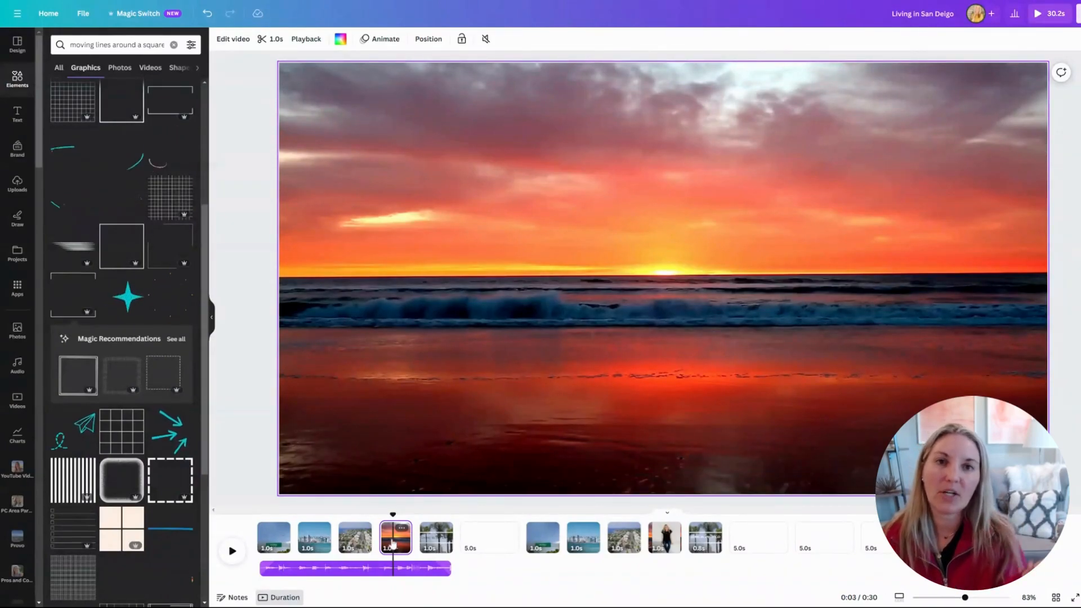
# Add a subheading reading 'Hosted By,' with the host's name below, placed at the lower left.
pyautogui.click(18, 184)
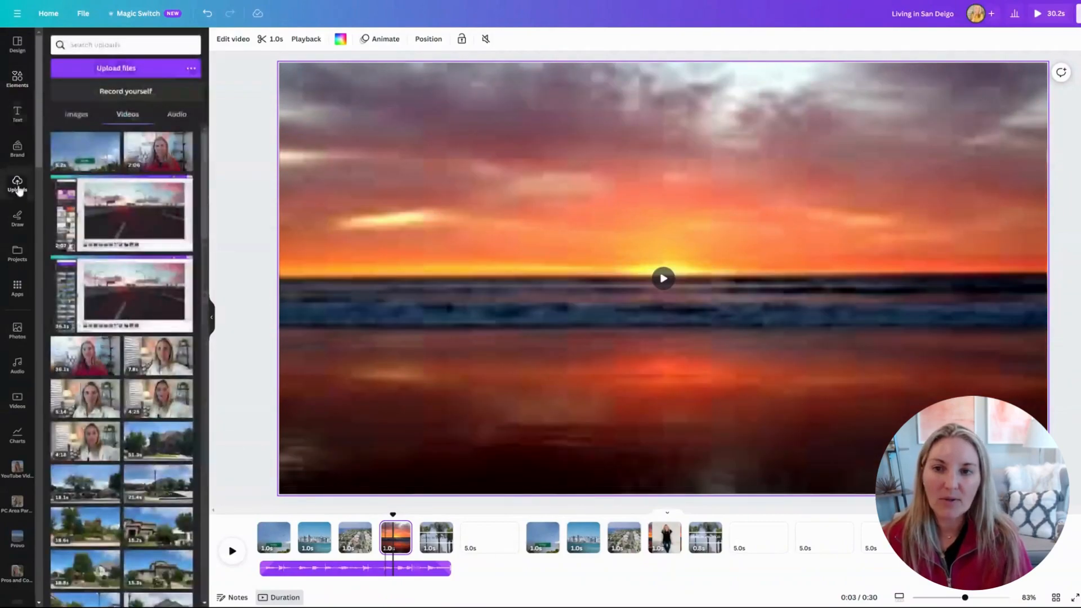
pyautogui.click(91, 72)
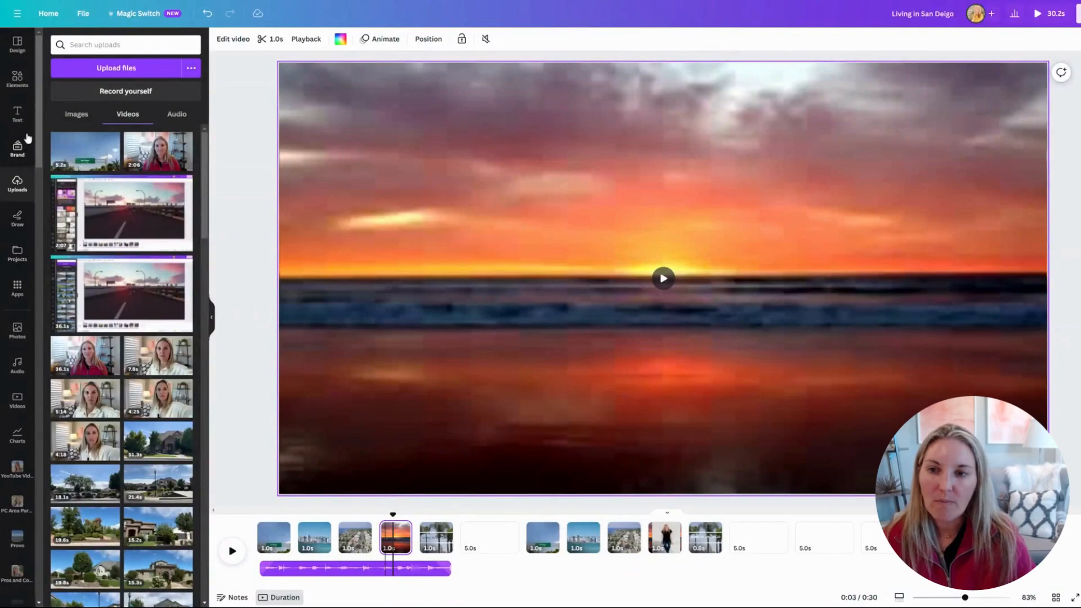
pyautogui.click(17, 115)
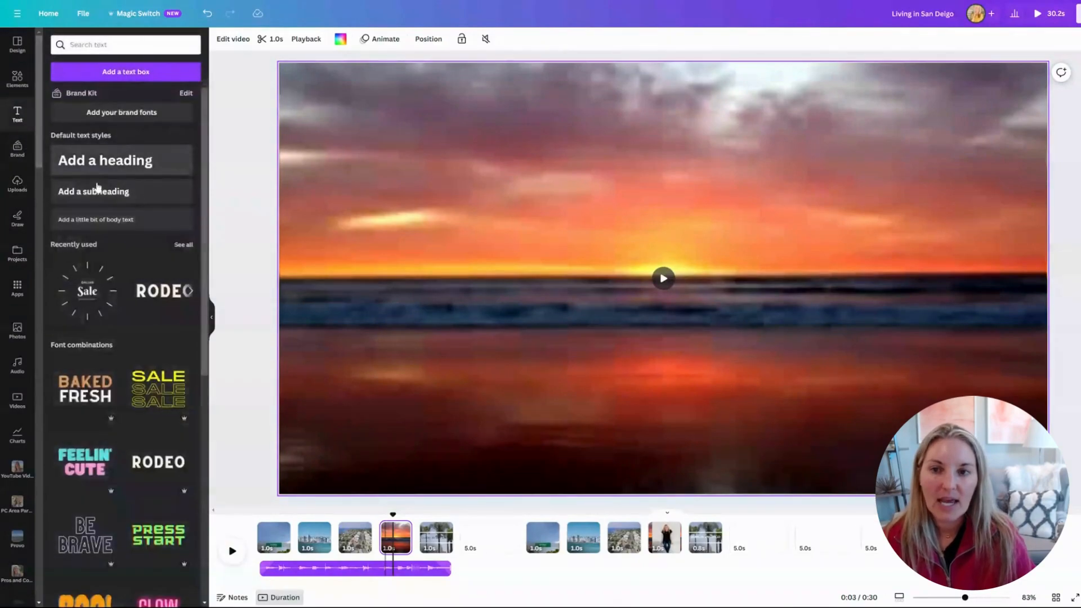
pyautogui.click(102, 192)
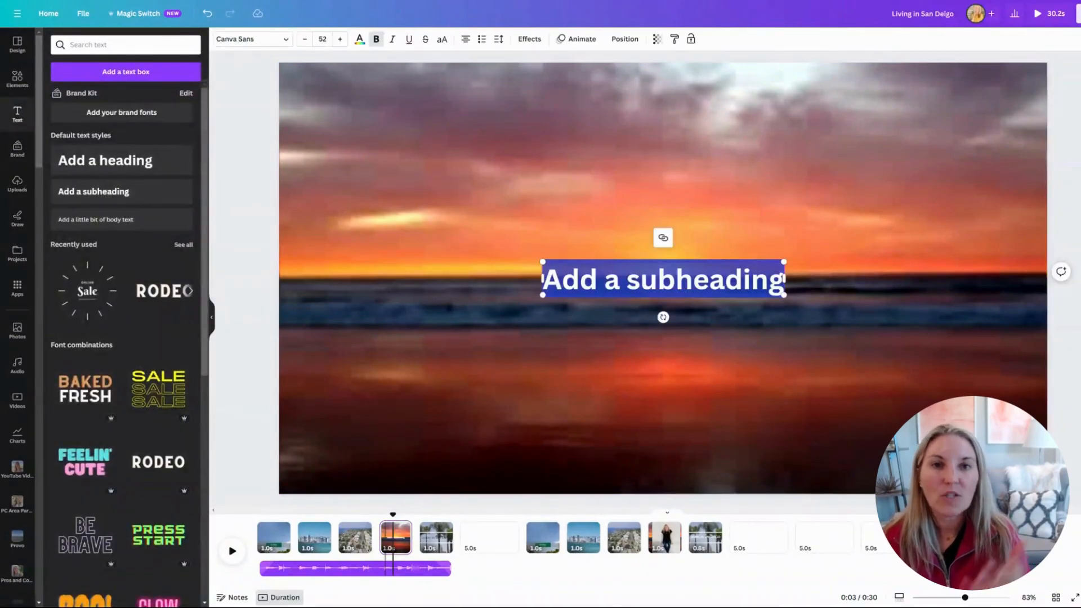
pyautogui.write('Hoste')
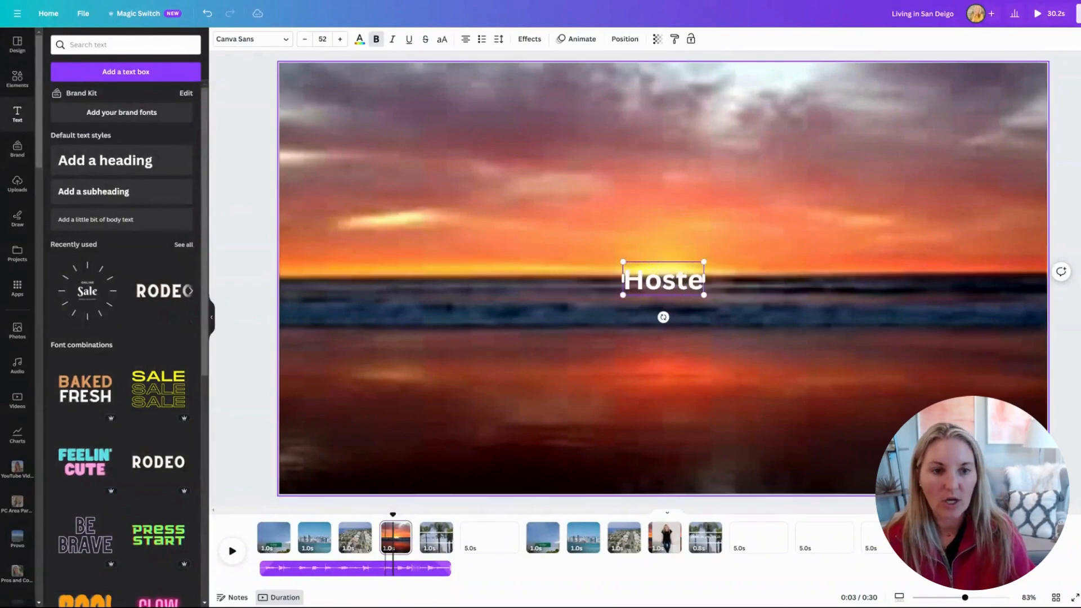
pyautogui.write('d By')
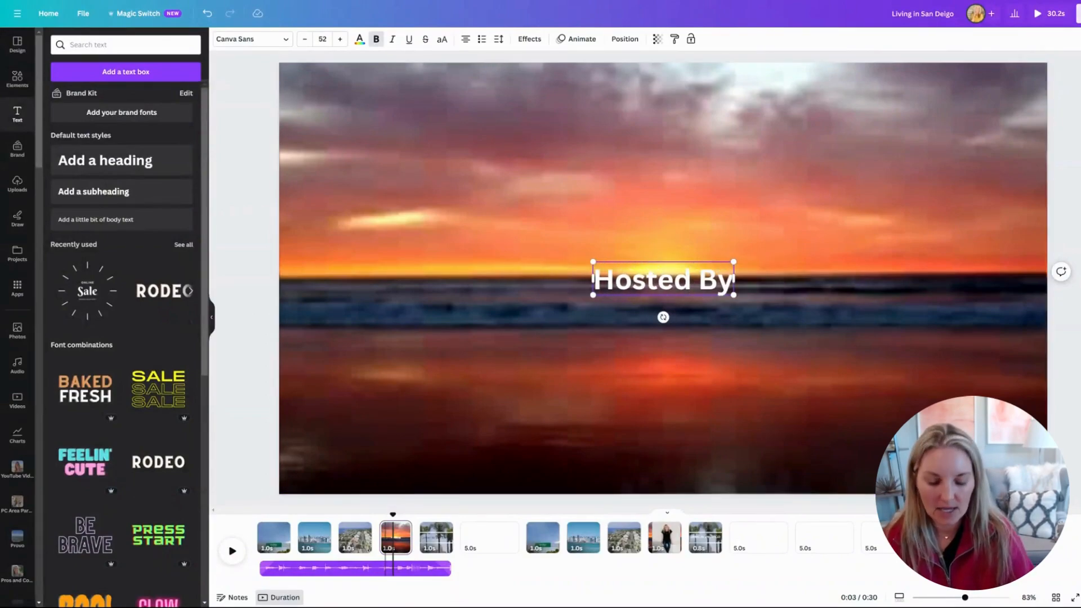
pyautogui.write(',')
pyautogui.press('Return')
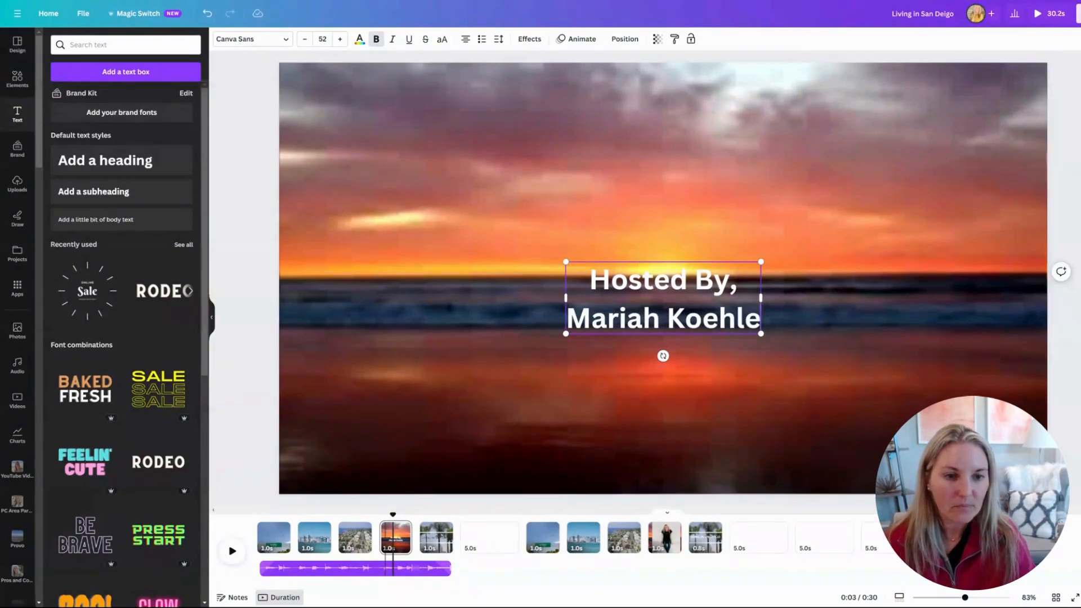
pyautogui.moveTo(655, 259); pyautogui.dragTo(386, 386)
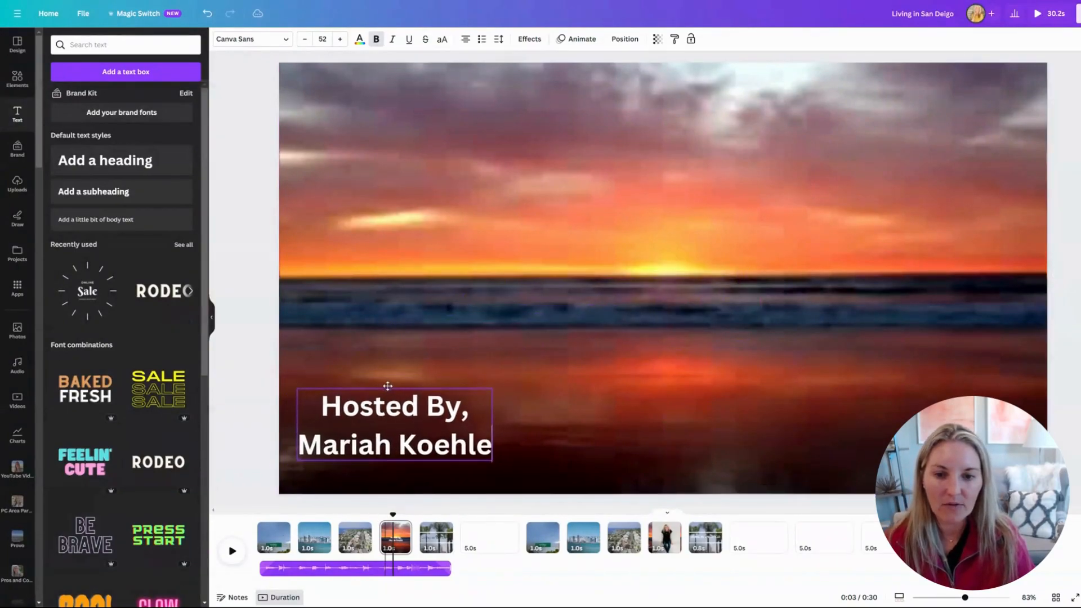
# Set the credit text in Marcellus and give it the Breathe animation.
pyautogui.moveTo(321, 405); pyautogui.dragTo(492, 448)
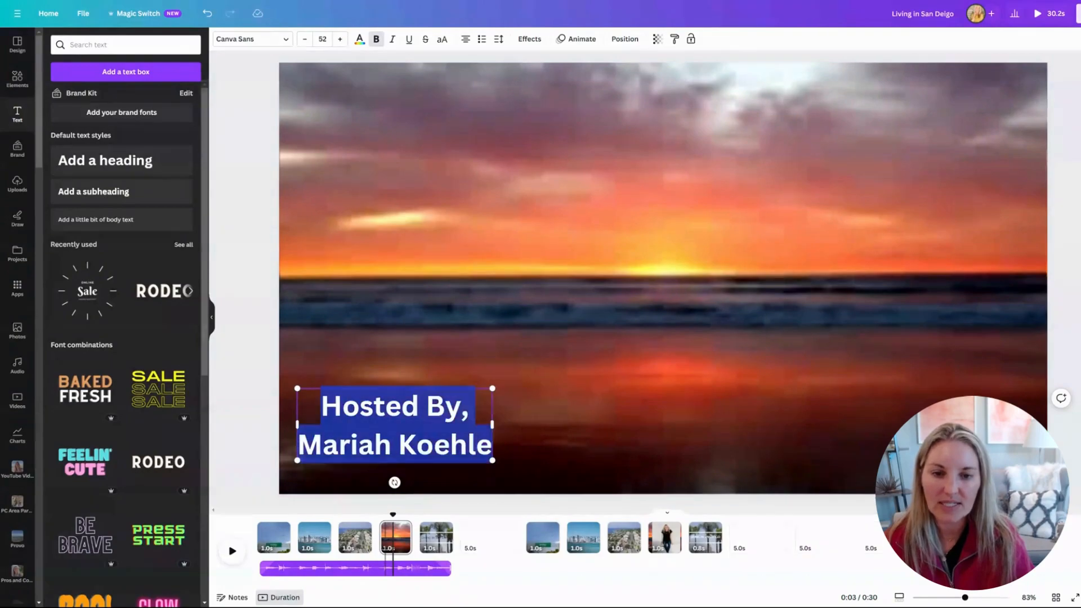
pyautogui.click(284, 39)
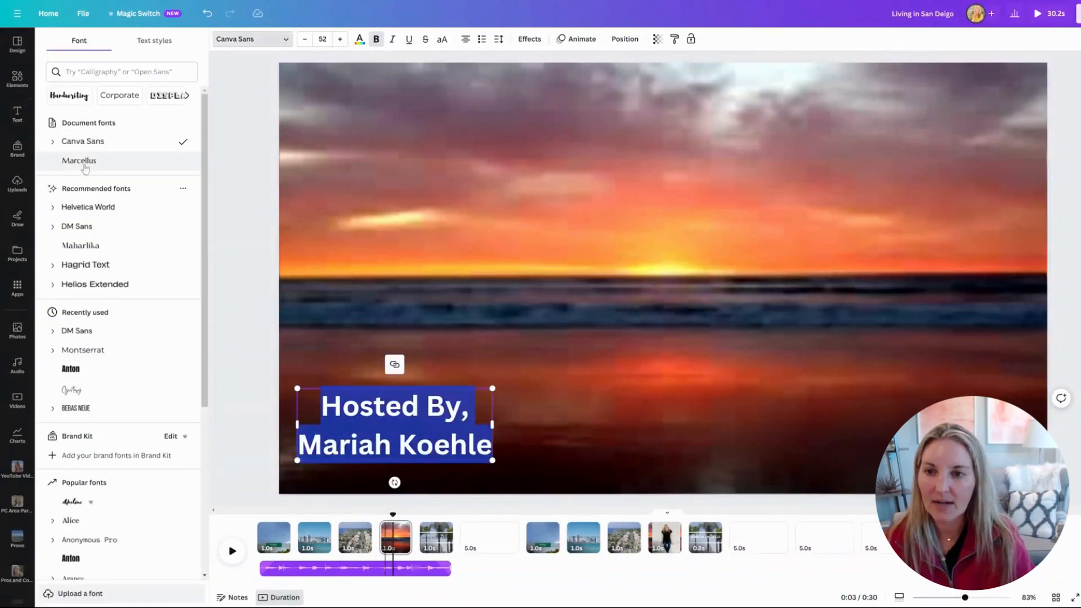
pyautogui.click(79, 162)
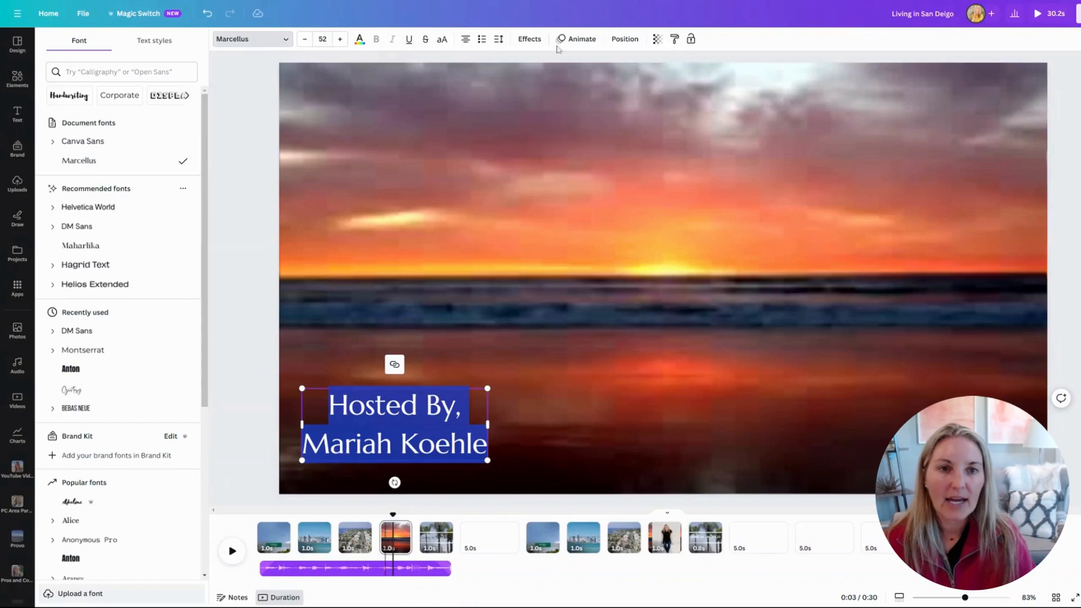
pyautogui.click(581, 39)
pyautogui.click(163, 209)
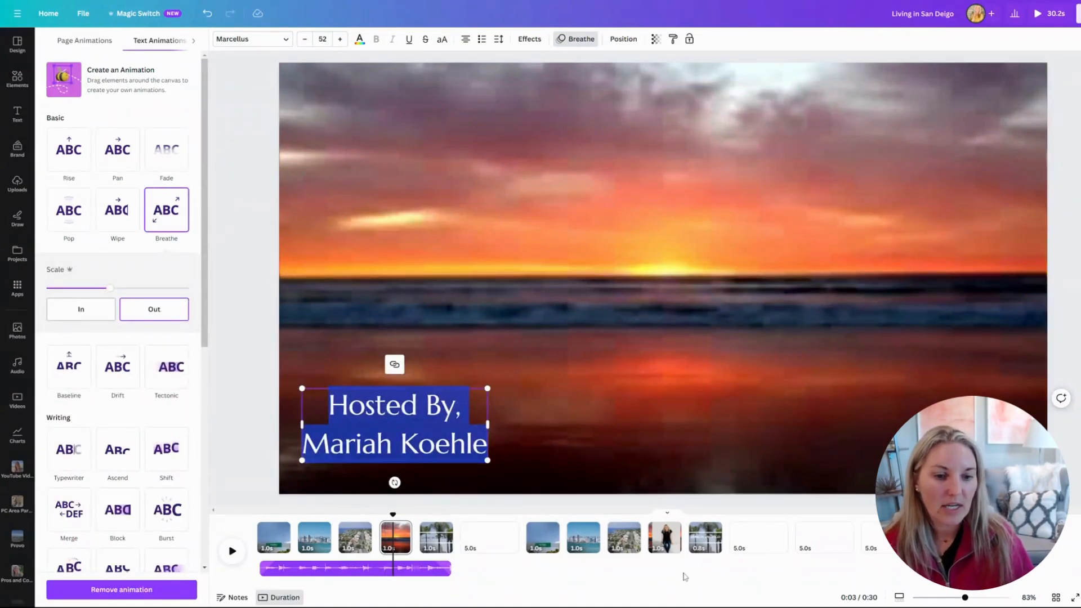
# Preview the video from the host's photo page.
pyautogui.click(651, 539)
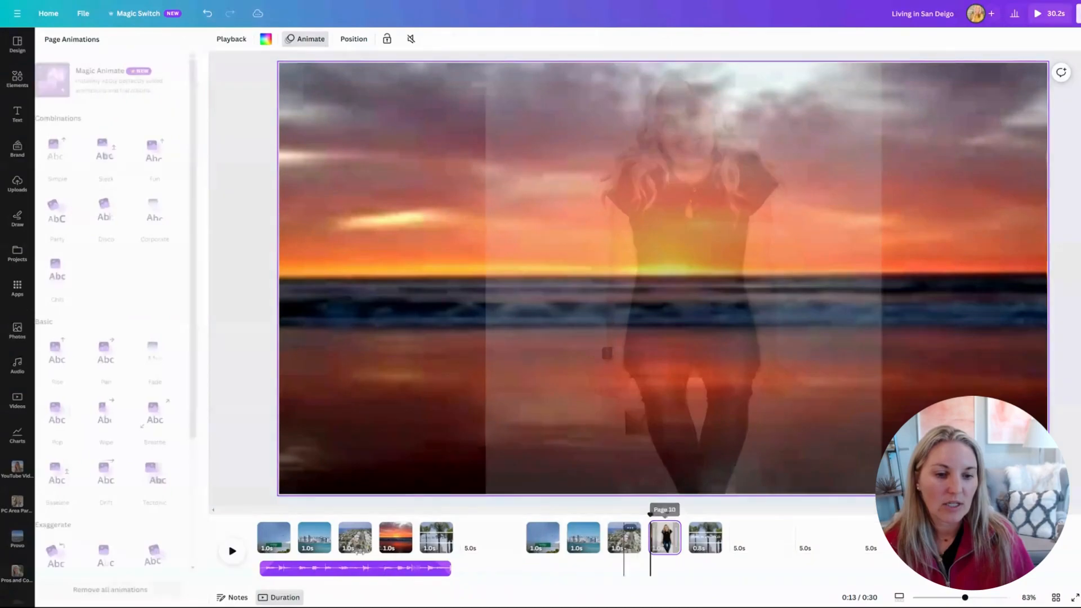
pyautogui.click(232, 551)
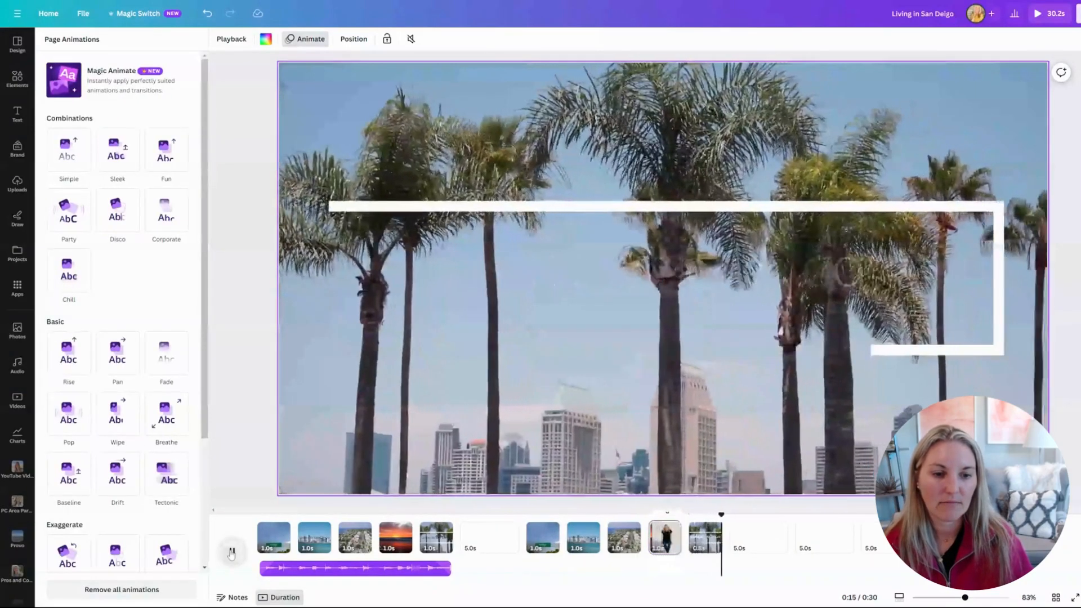
pyautogui.click(232, 553)
pyautogui.click(665, 539)
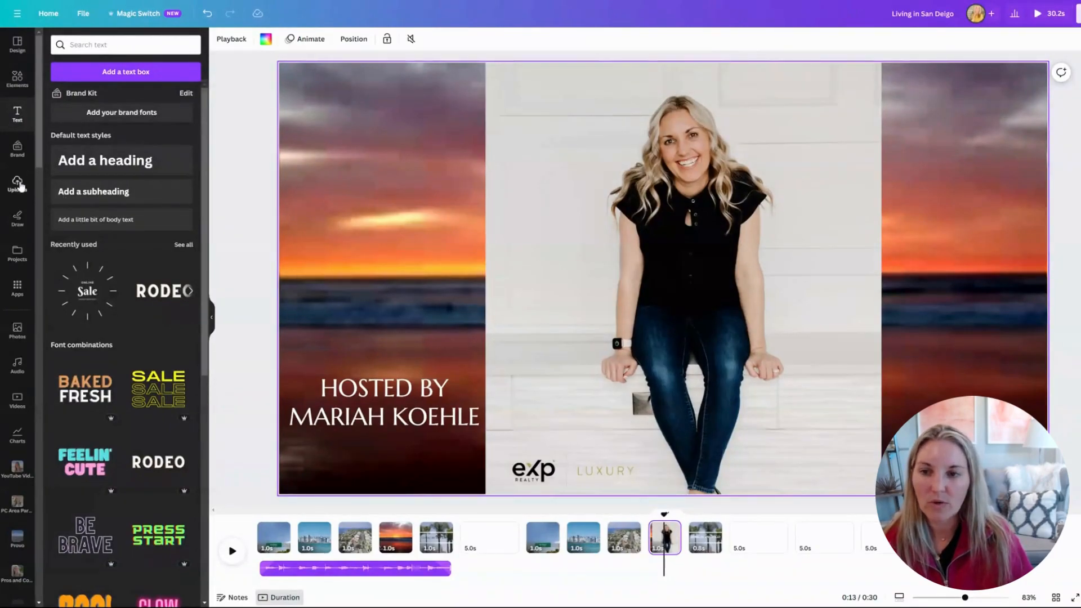
# Add the eXp Luxury logo from Uploads at the photo page's top-left, about 412 px wide.
pyautogui.click(17, 183)
pyautogui.click(68, 115)
pyautogui.scroll(-10, 124, 282)
pyautogui.scroll(-5, 140, 261)
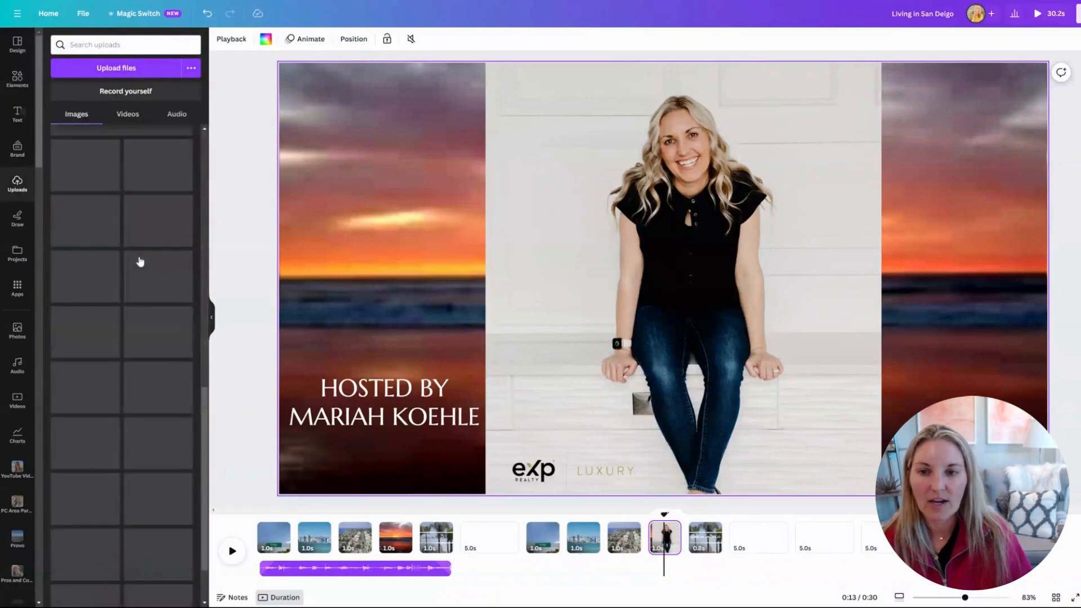
pyautogui.scroll(3, 140, 262)
pyautogui.click(127, 224)
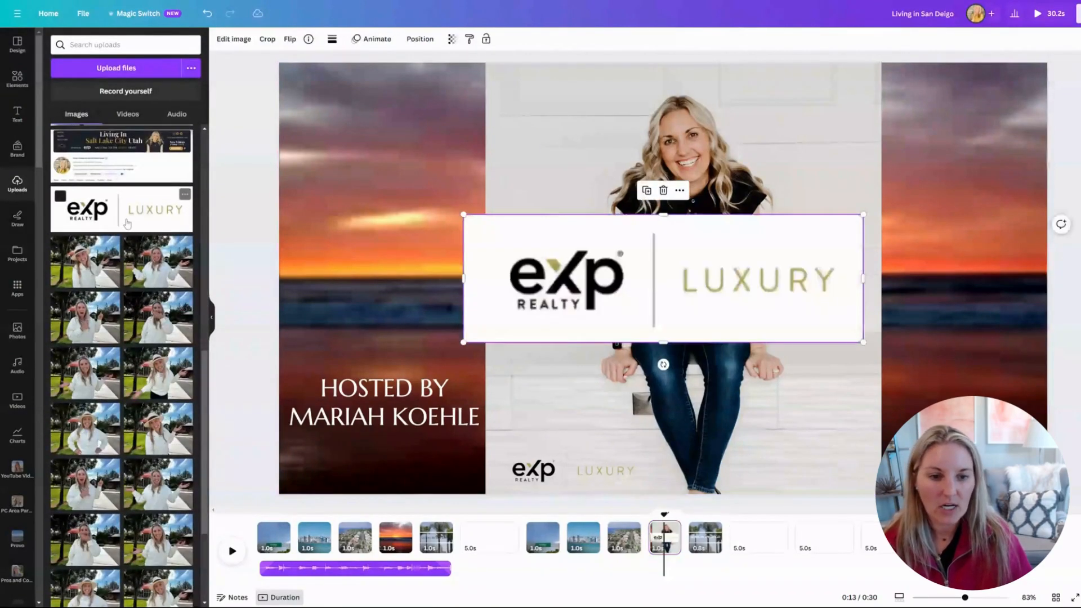
pyautogui.moveTo(596, 276); pyautogui.dragTo(428, 146)
pyautogui.moveTo(695, 213); pyautogui.dragTo(527, 158)
pyautogui.moveTo(433, 131); pyautogui.dragTo(463, 165)
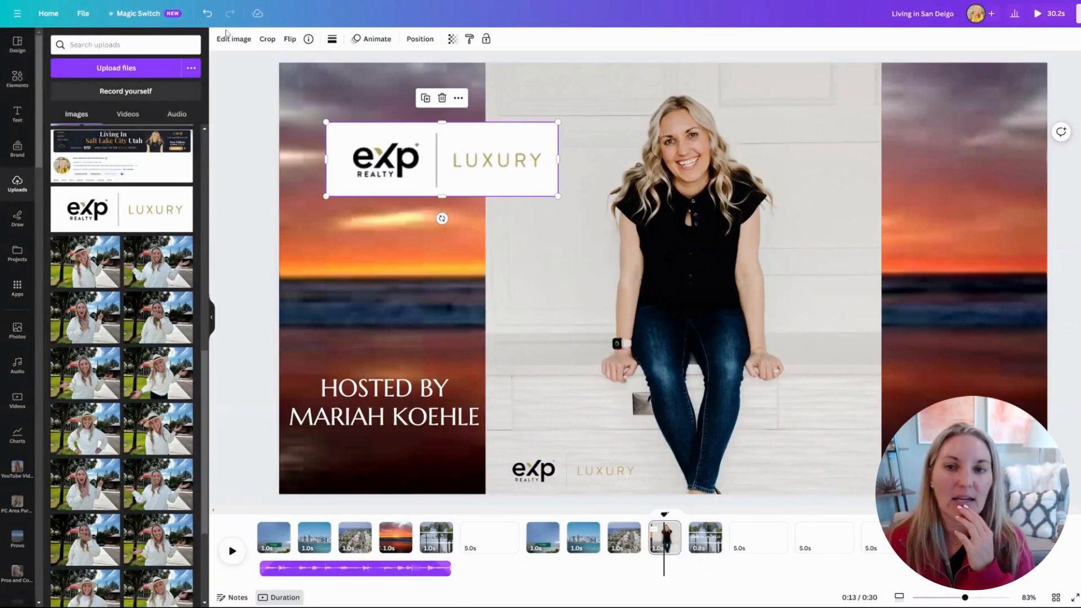
# Remove the logo's white background with BG Remover, shrink it slightly, and cut it from the page.
pyautogui.click(231, 40)
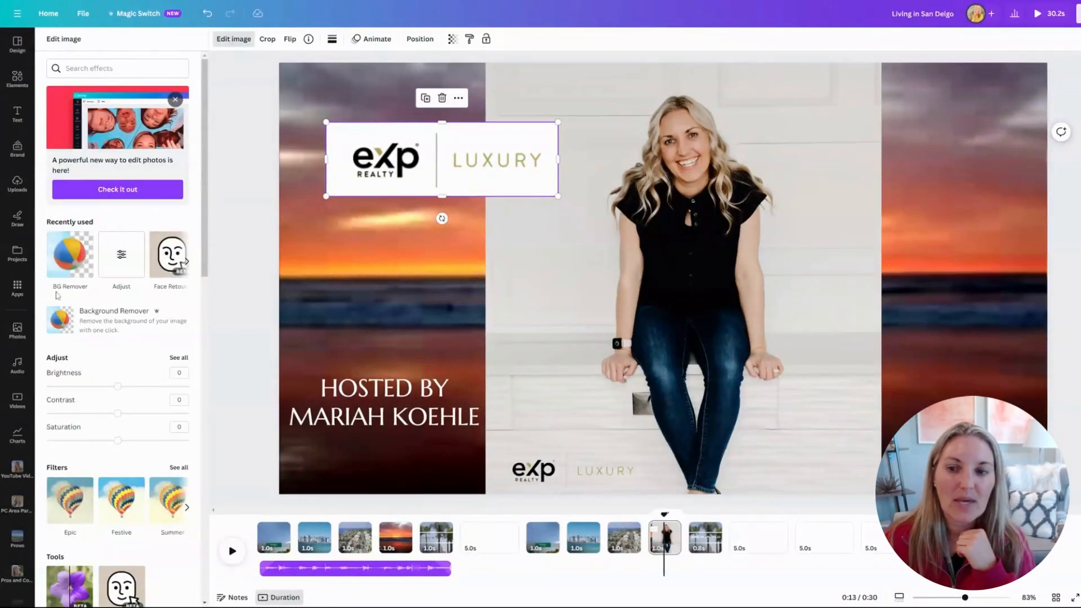
pyautogui.click(73, 257)
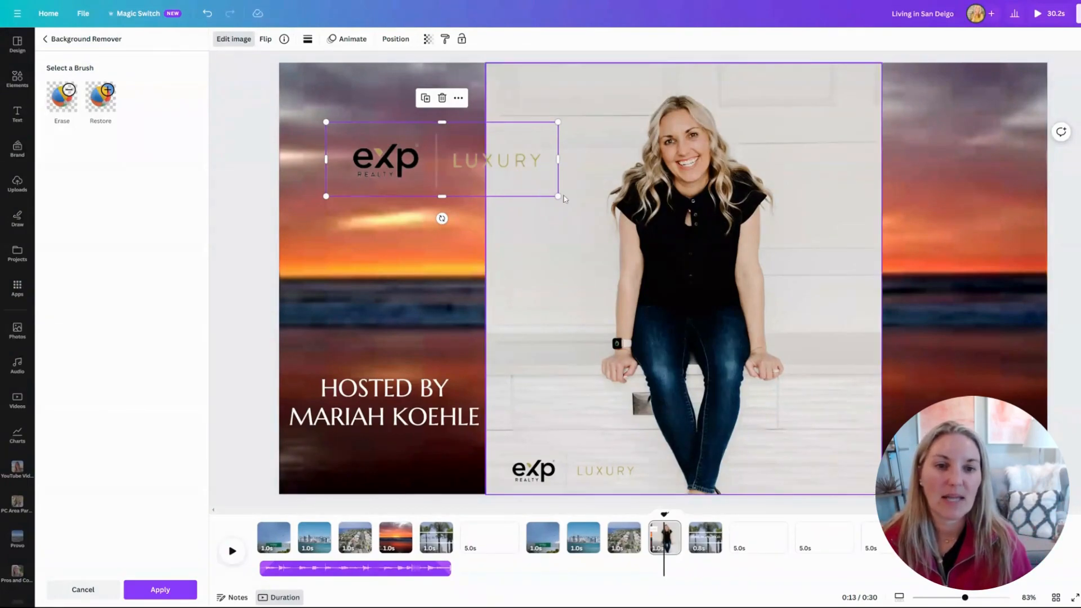
pyautogui.moveTo(557, 195); pyautogui.dragTo(507, 180)
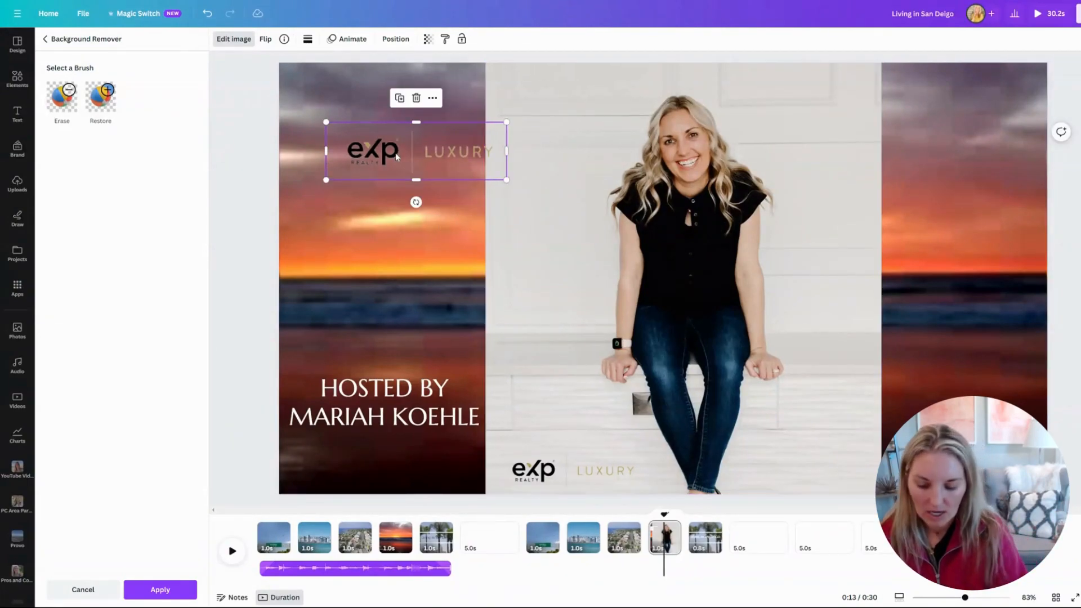
pyautogui.press('Delete')
# Paste the logo onto the sunset page, remove its background, and place it beside the Hosted By credit.
pyautogui.click(401, 528)
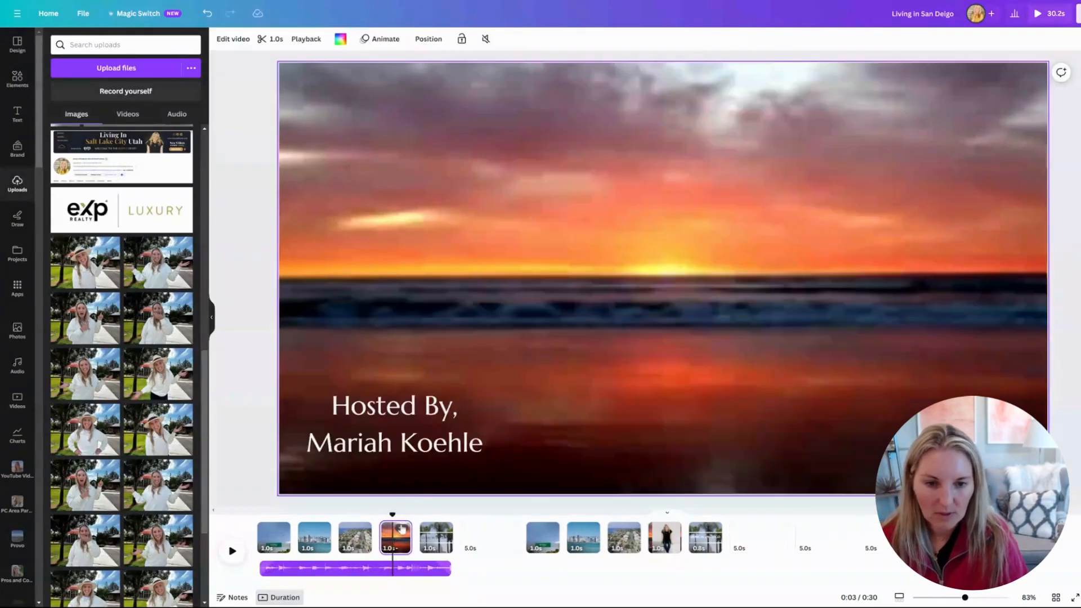
pyautogui.click(607, 441)
pyautogui.hotkey('ctrl', 'v')
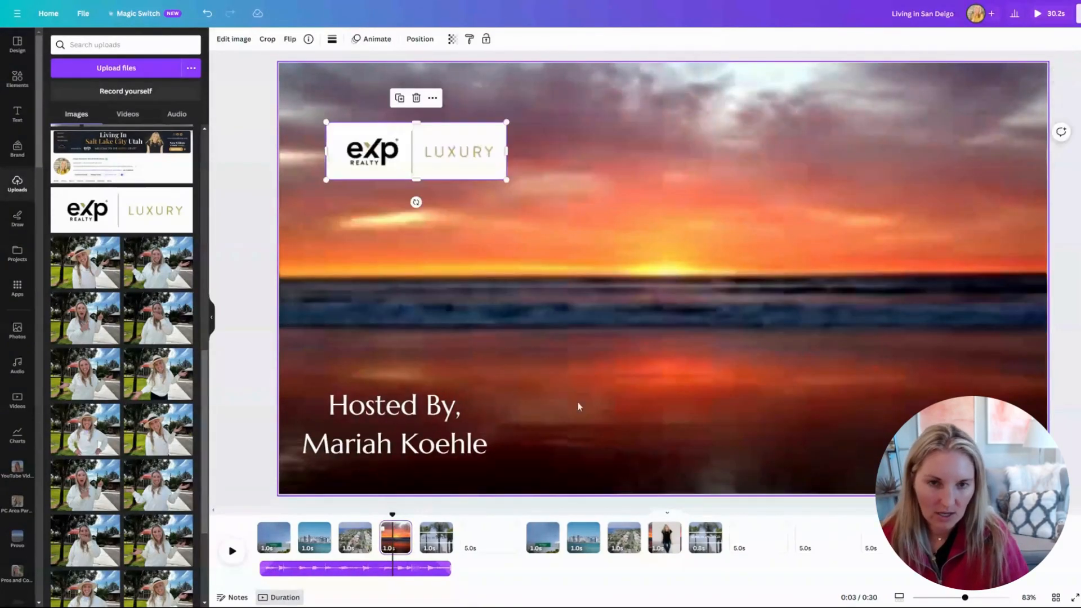
pyautogui.moveTo(396, 150); pyautogui.dragTo(638, 424)
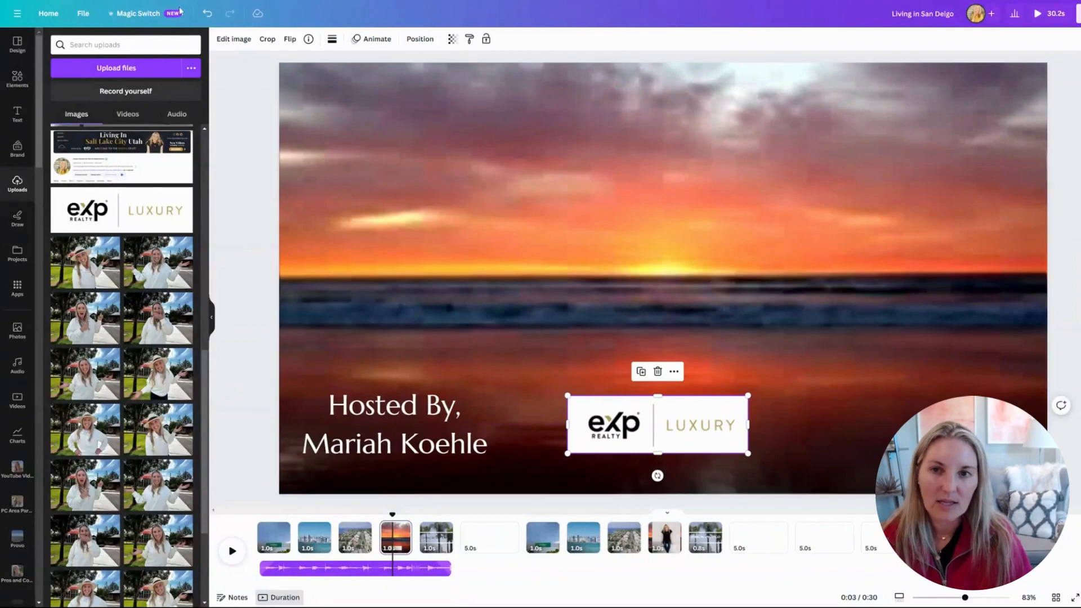
pyautogui.click(237, 39)
pyautogui.click(49, 261)
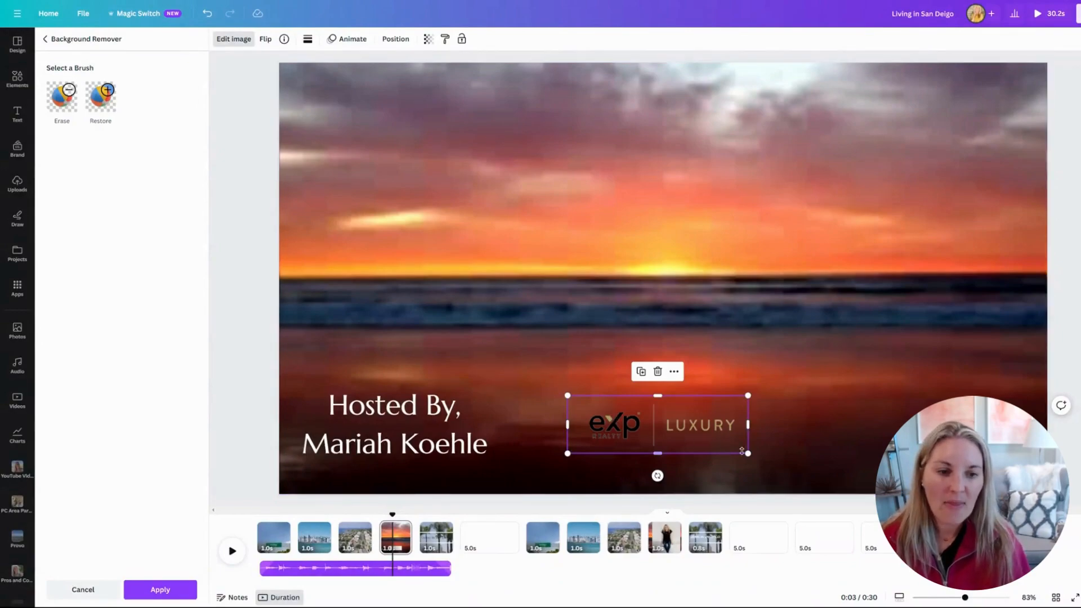
pyautogui.moveTo(747, 453); pyautogui.dragTo(713, 442)
pyautogui.moveTo(651, 418); pyautogui.dragTo(698, 441)
# Copy the photo page's portrait, credit and logo and paste them onto the sunset page.
pyautogui.click(667, 529)
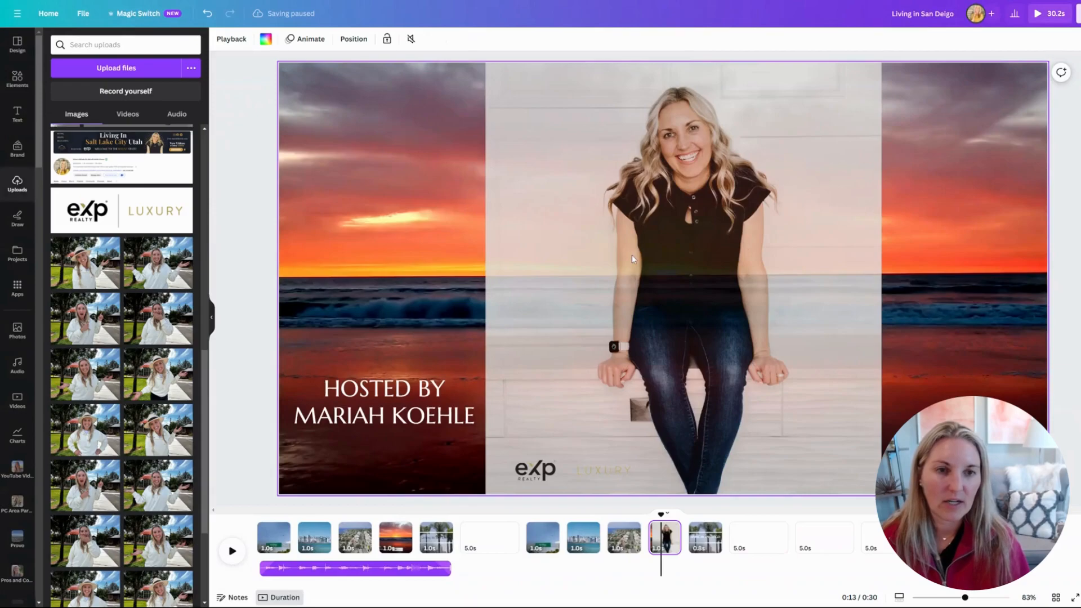
pyautogui.click(774, 518)
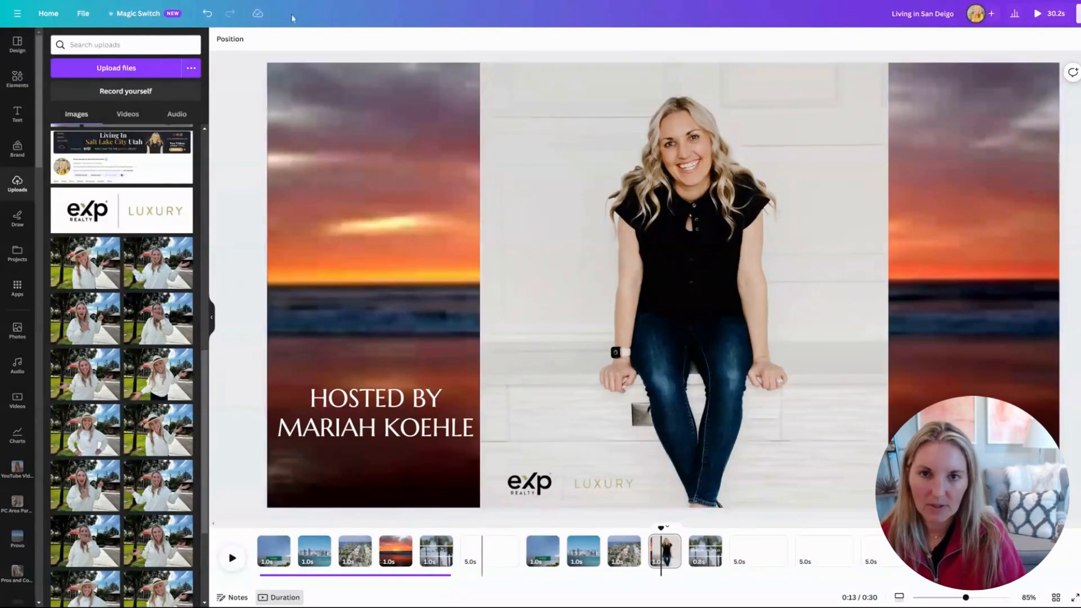
pyautogui.moveTo(237, 88); pyautogui.dragTo(740, 524)
pyautogui.click(395, 550)
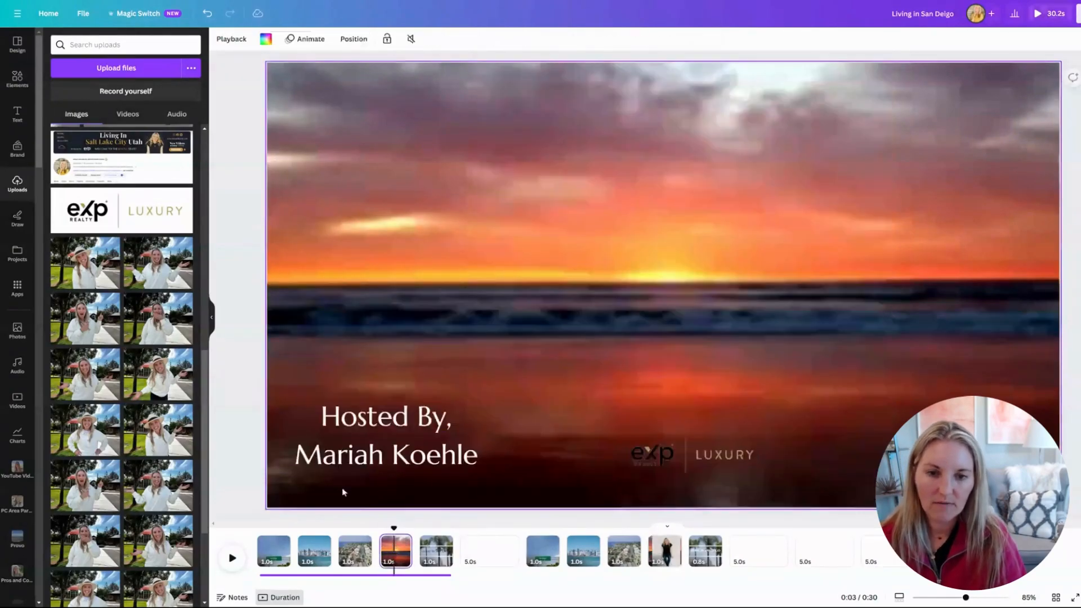
pyautogui.click(349, 451)
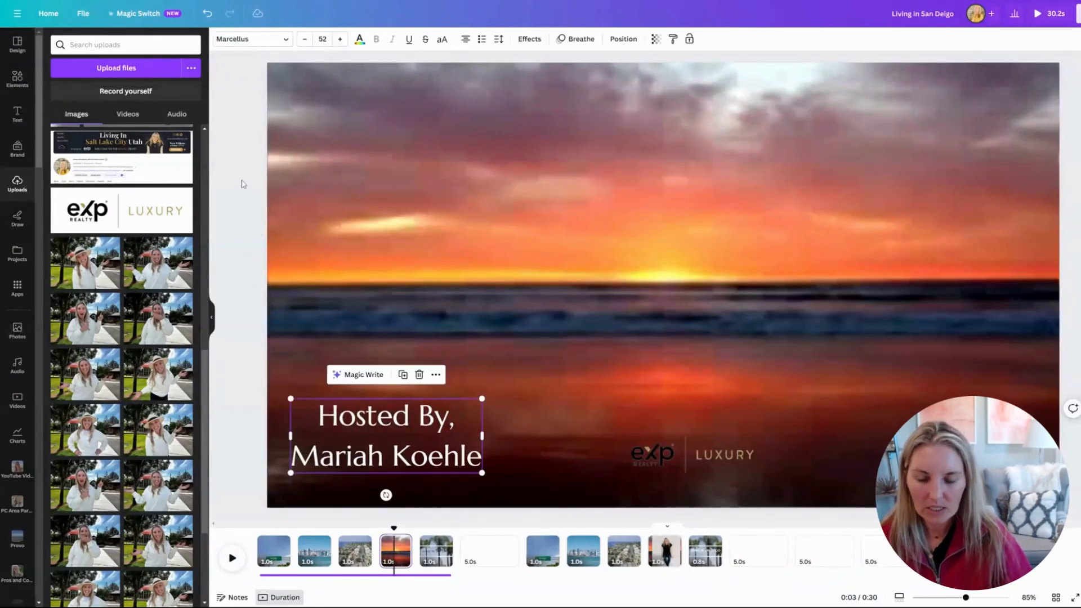
pyautogui.click(296, 184)
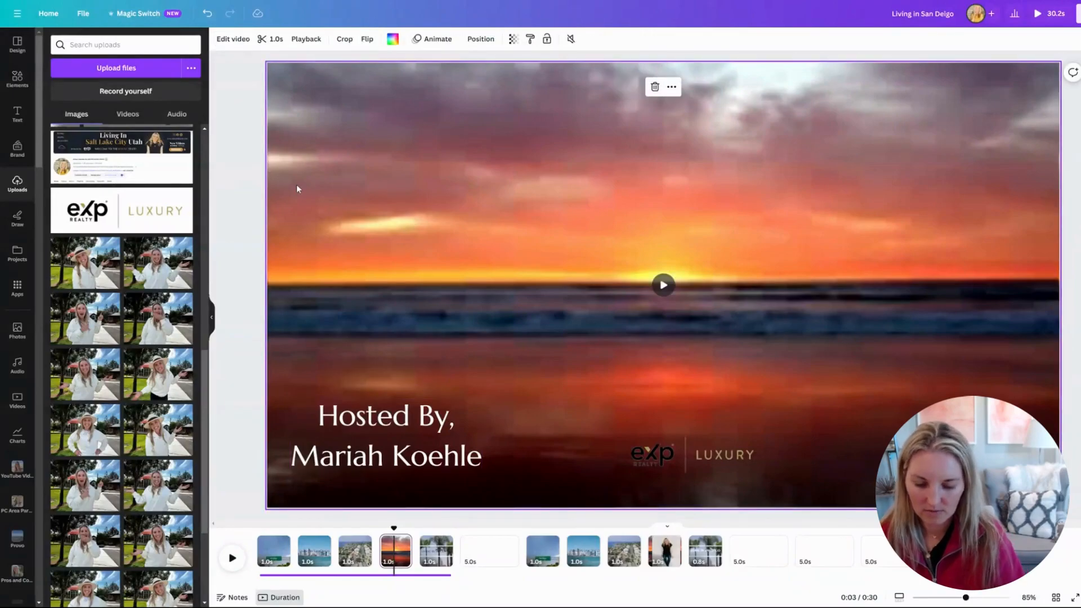
pyautogui.hotkey('ctrl', 'v')
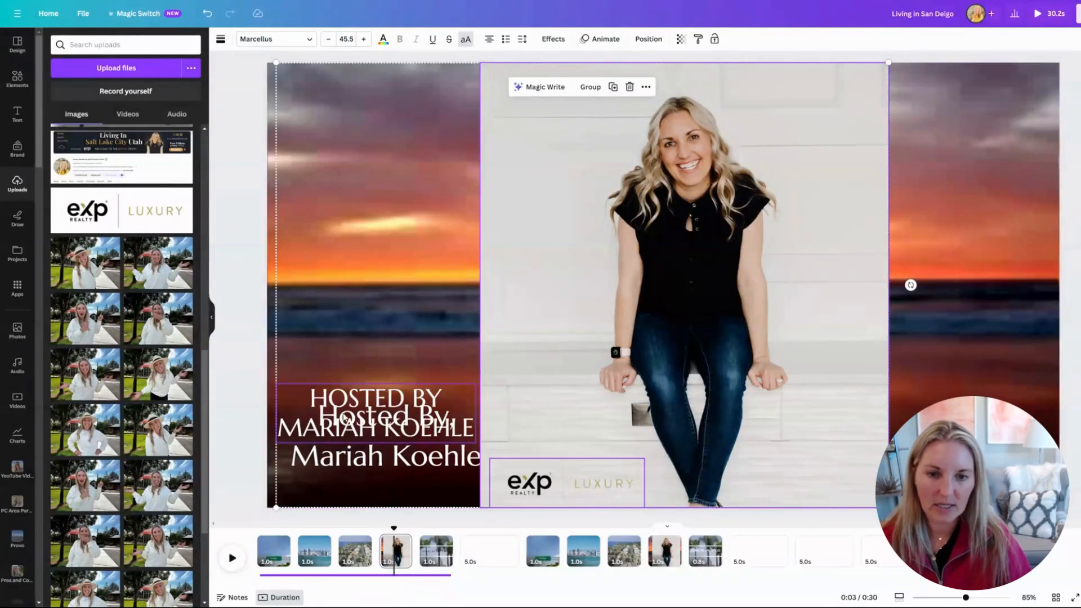
# Delete the old Hosted By text from the sunset page and play the video from the start.
pyautogui.press('Escape')
pyautogui.click(351, 461)
pyautogui.press('Delete')
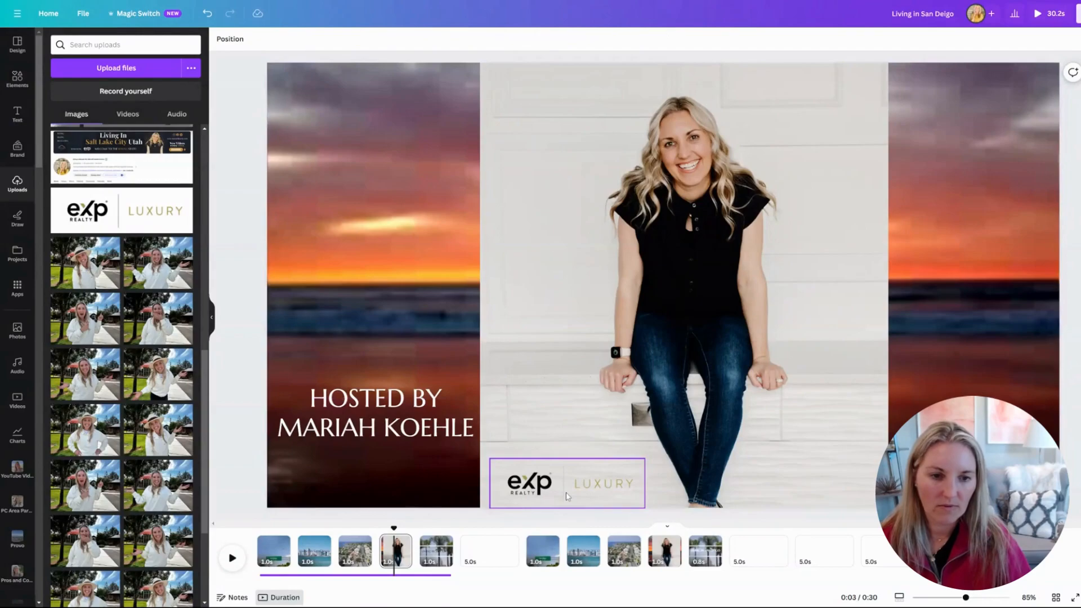
pyautogui.click(640, 421)
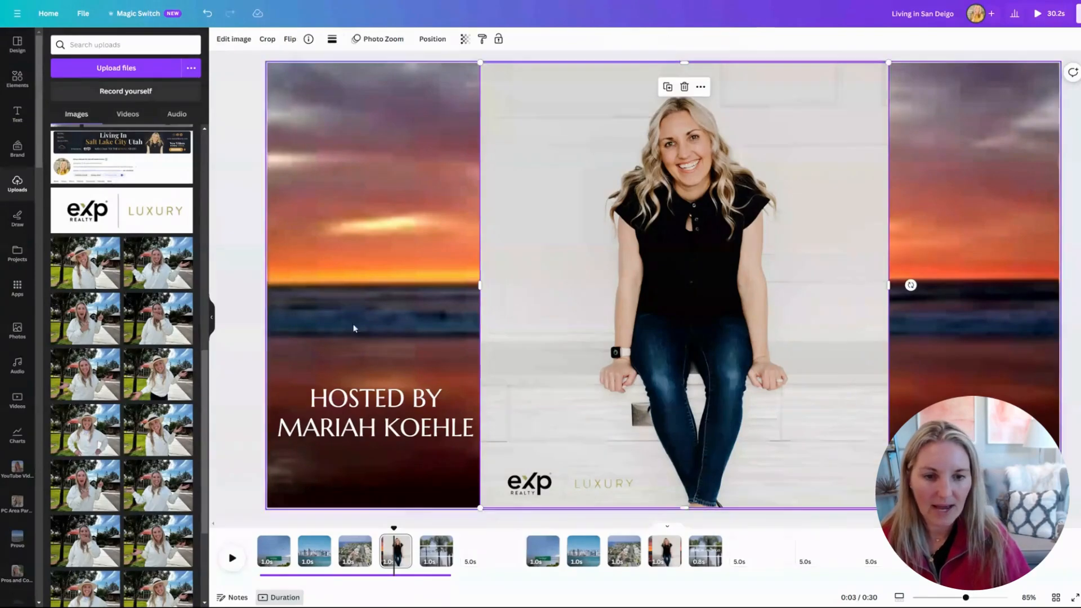
pyautogui.click(241, 263)
pyautogui.click(232, 557)
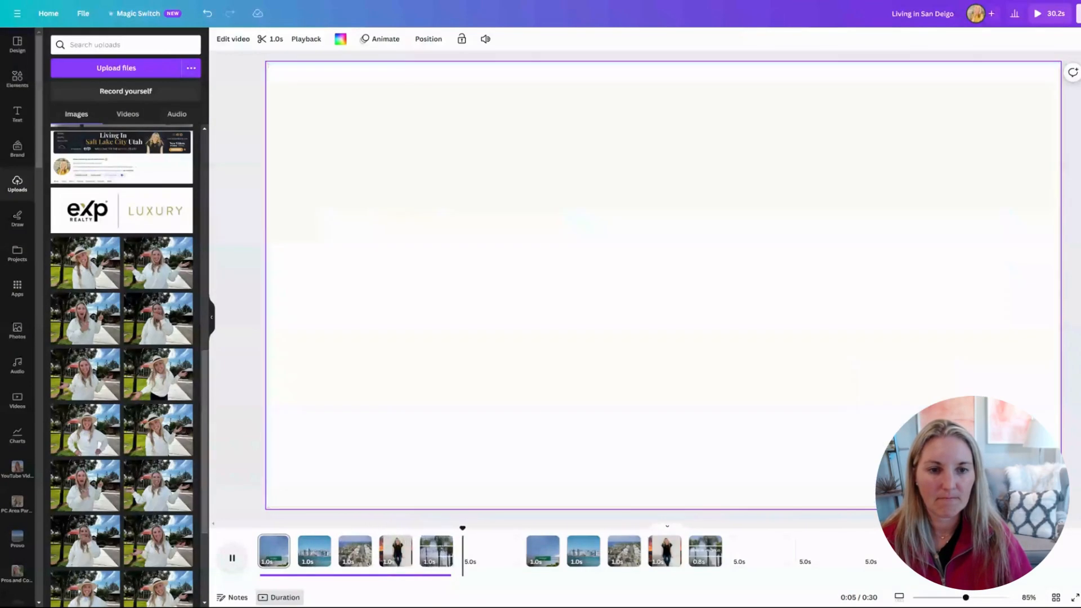
# Pause the preview, select the soundtrack, and list the uploaded audio files.
pyautogui.click(232, 558)
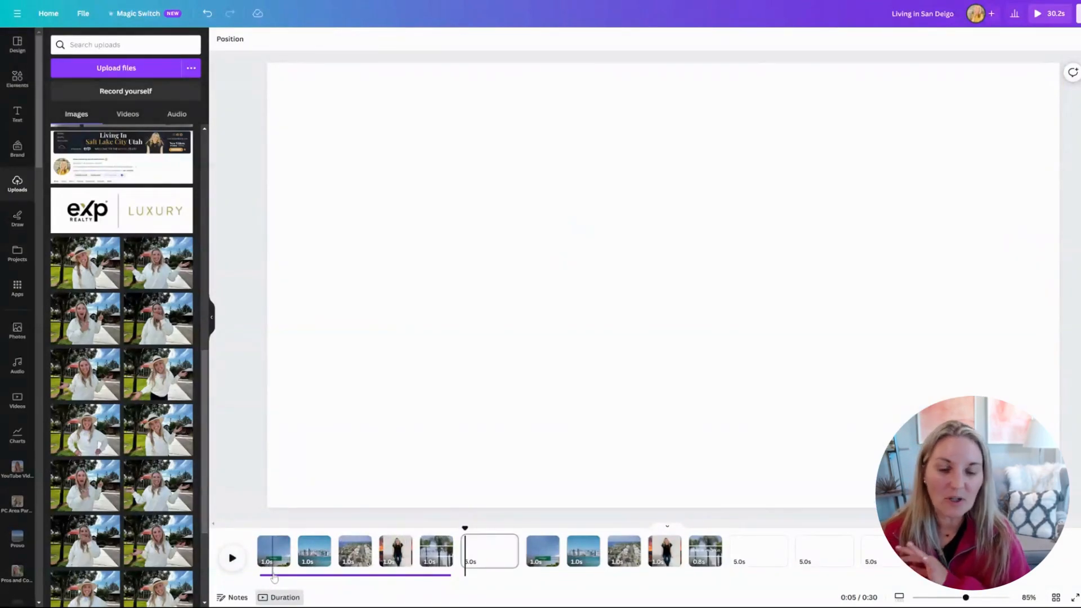
pyautogui.click(272, 576)
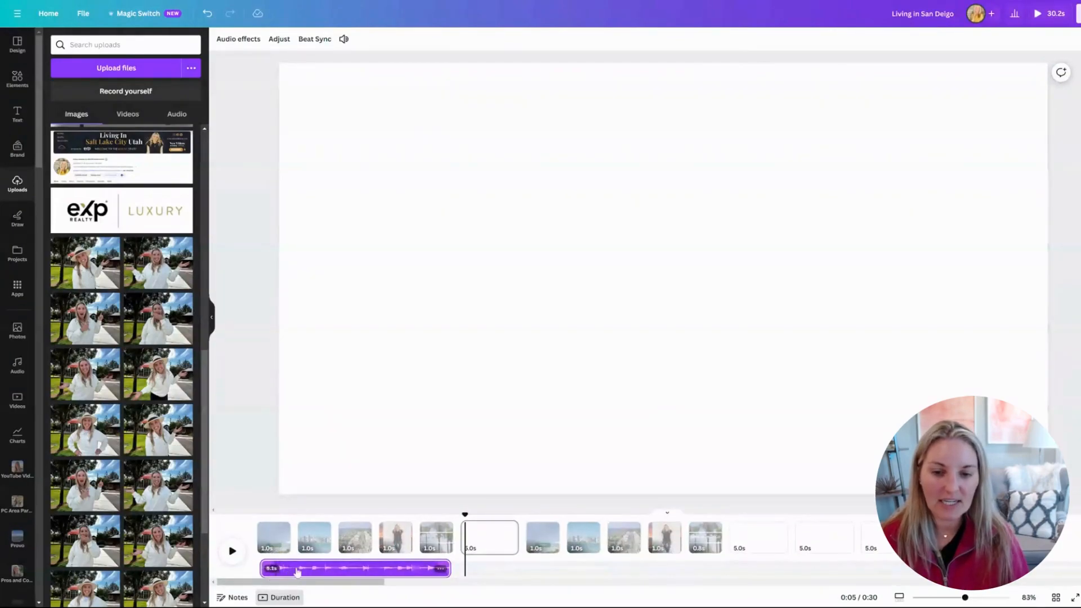
pyautogui.click(298, 572)
pyautogui.click(175, 114)
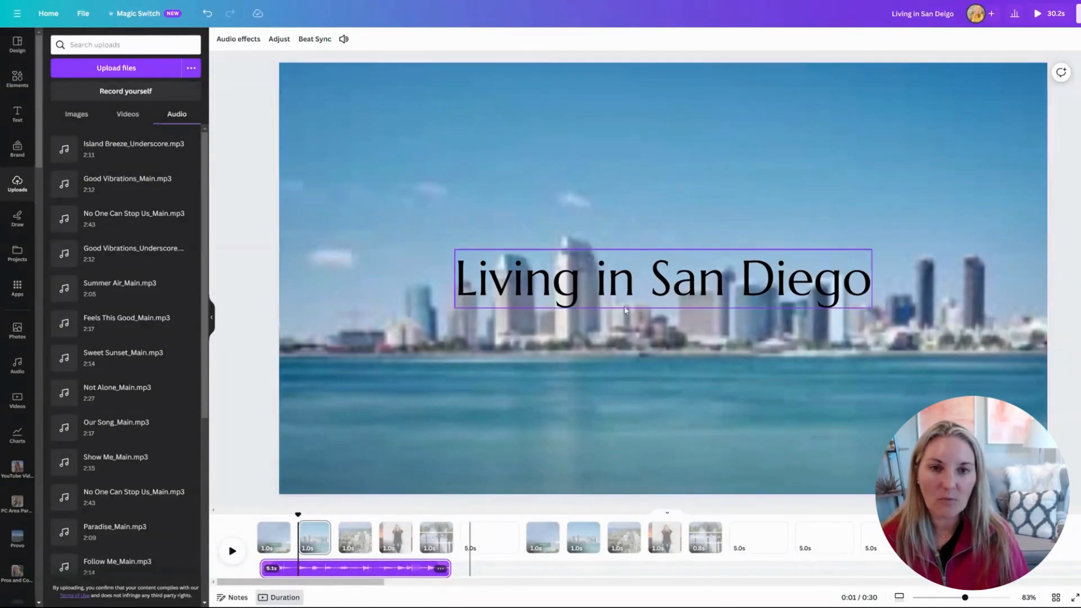
# Review the MP4 download settings, then go to the blank 5-second page at 0:23.
pyautogui.click(1077, 13)
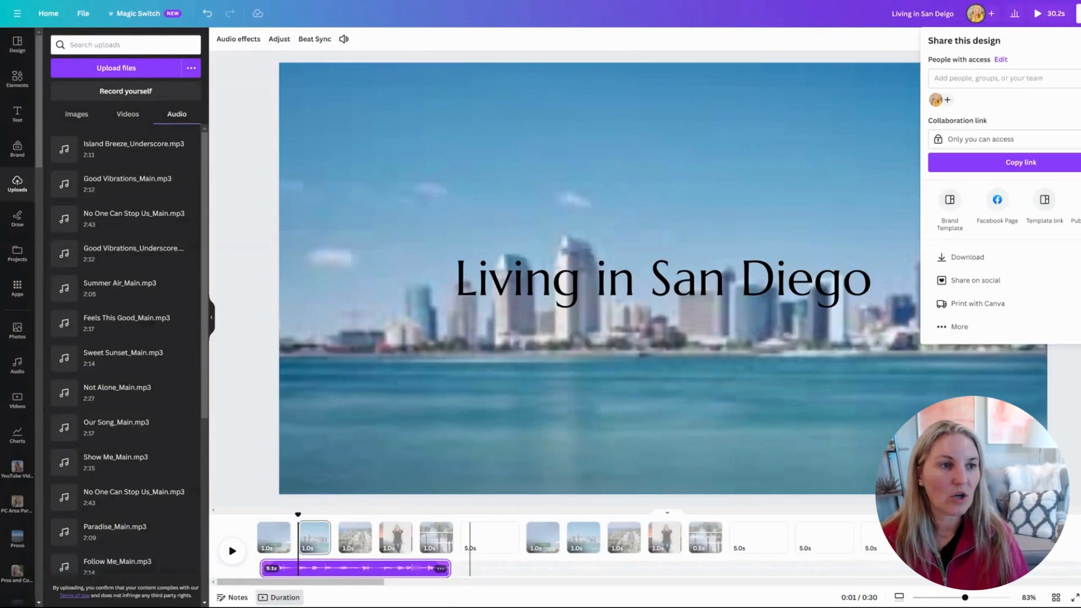
pyautogui.click(1007, 265)
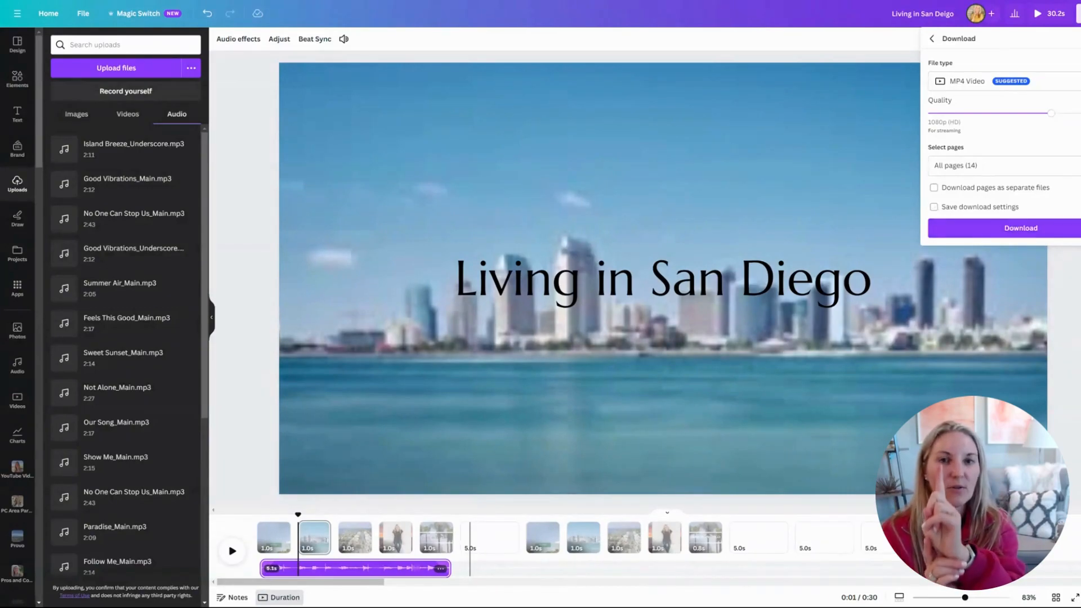
pyautogui.click(824, 537)
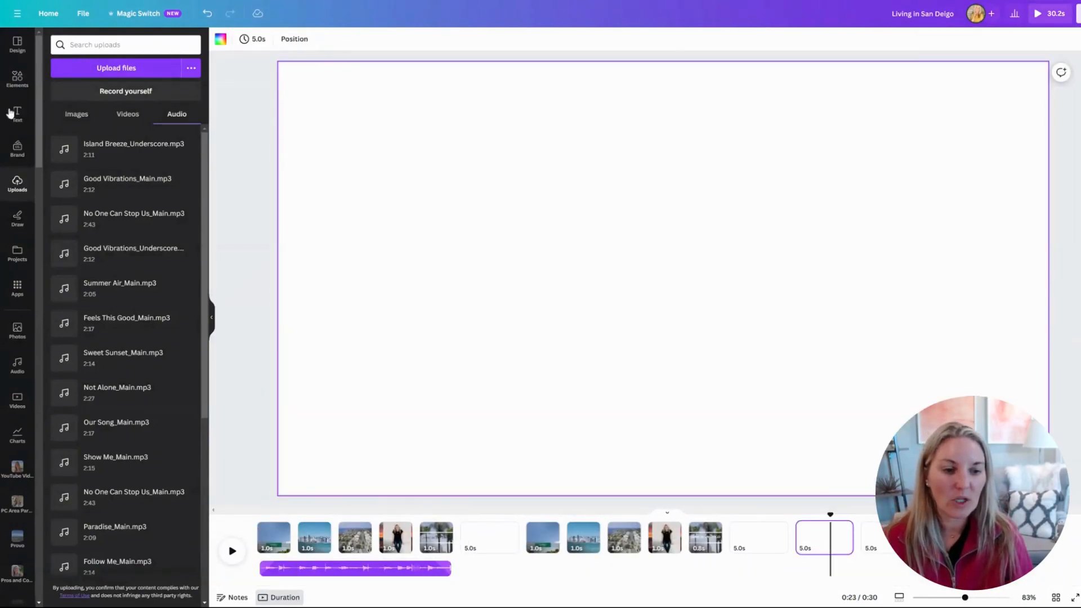
# Place the uploaded San Diego video on the blank 0:23 page and set it as the background.
pyautogui.click(128, 115)
pyautogui.click(79, 157)
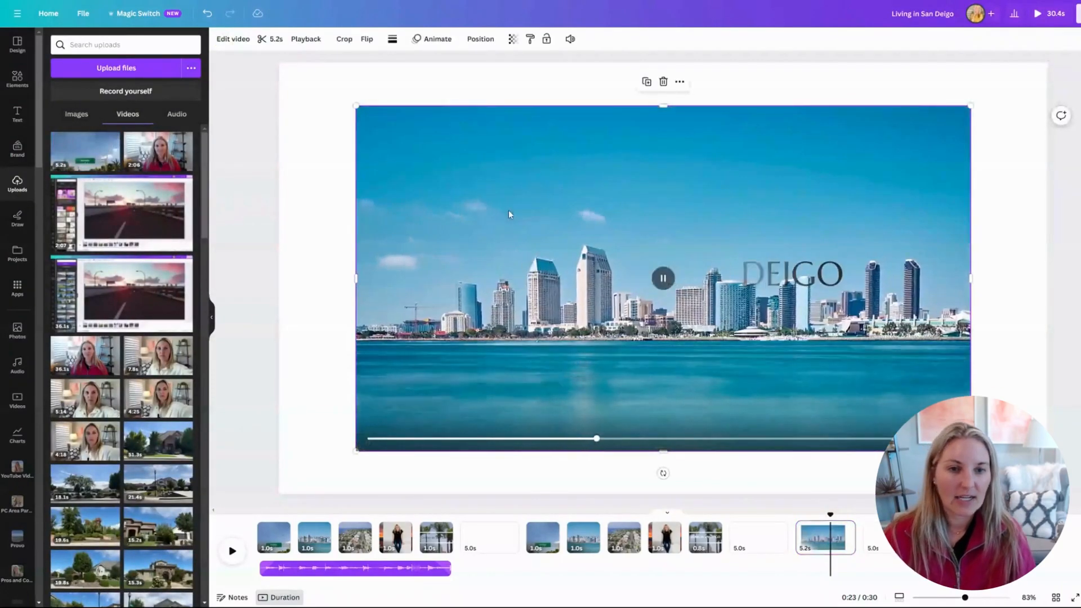
pyautogui.rightClick(559, 436)
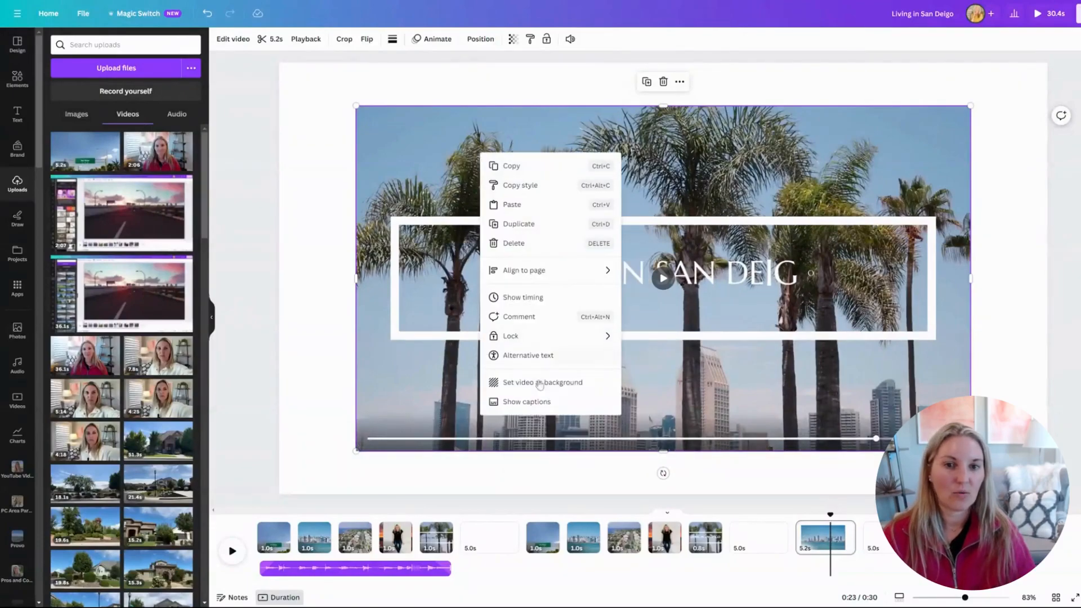
pyautogui.click(541, 385)
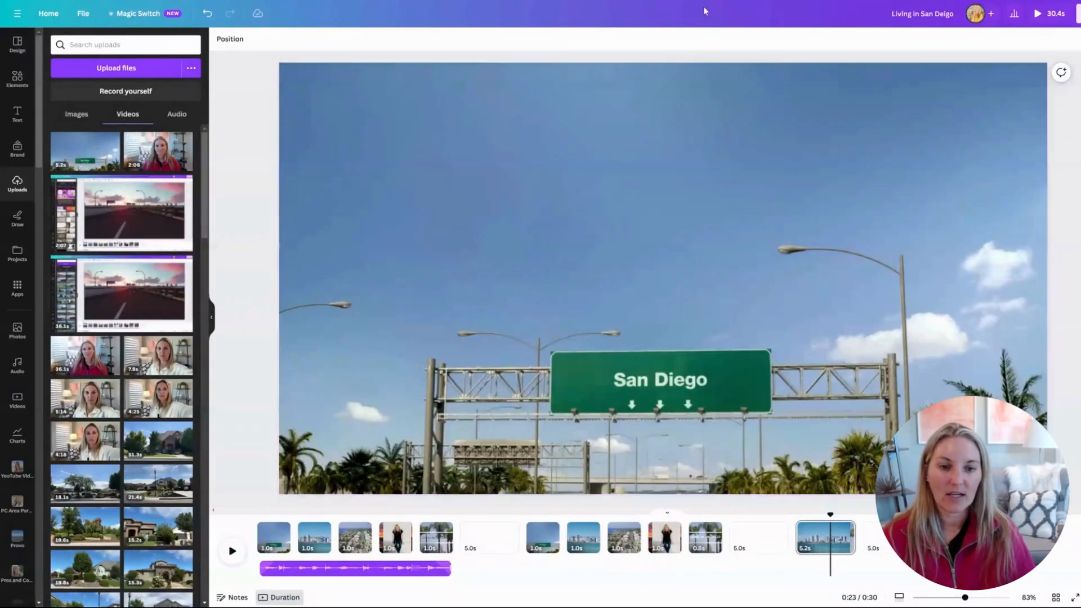